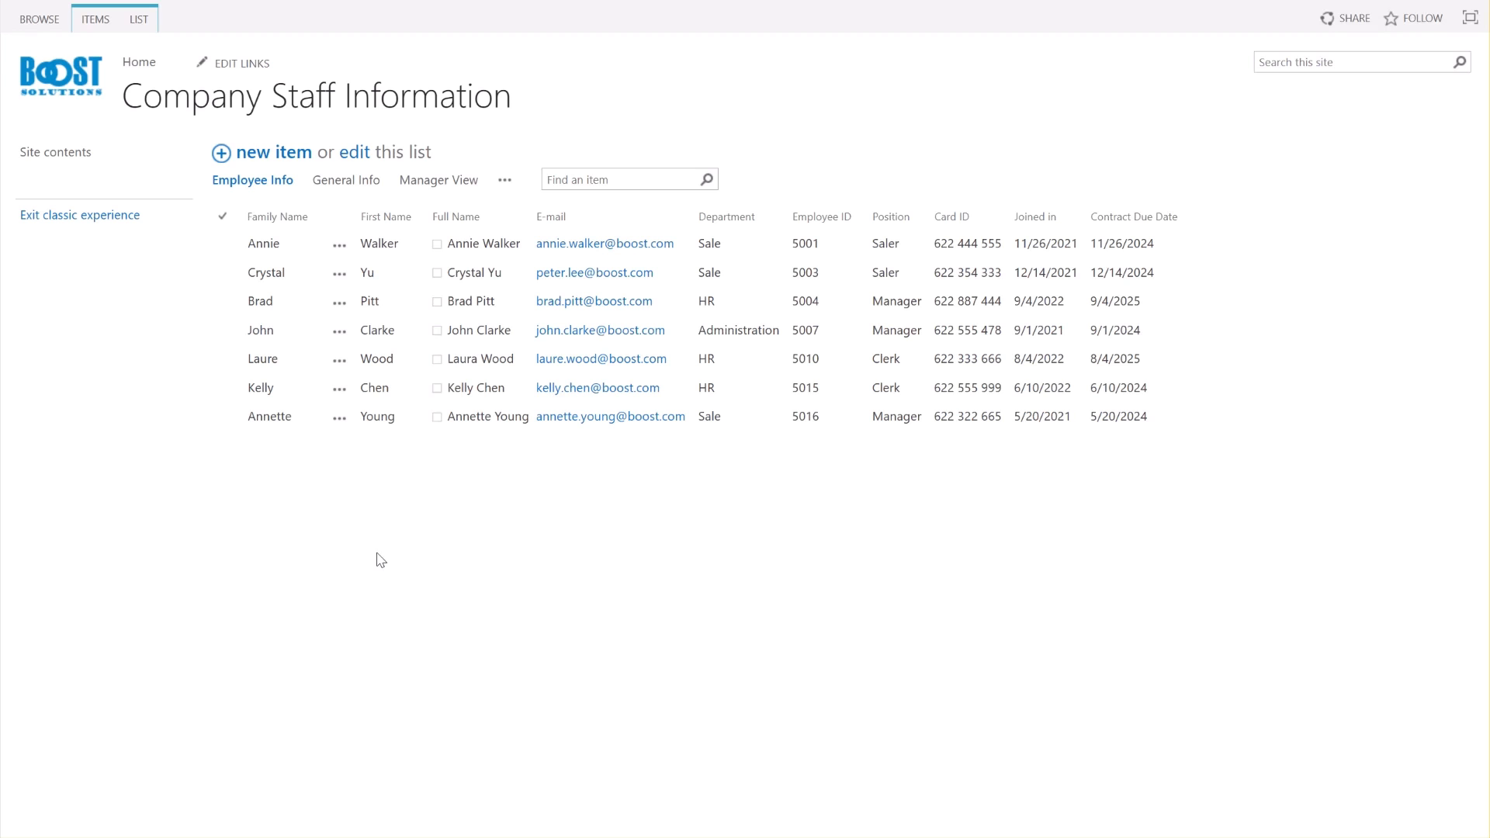
Step: Start a new permission part from the staff list's Column Permission settings
{"action": "left_click", "coordinate": [139, 19]}
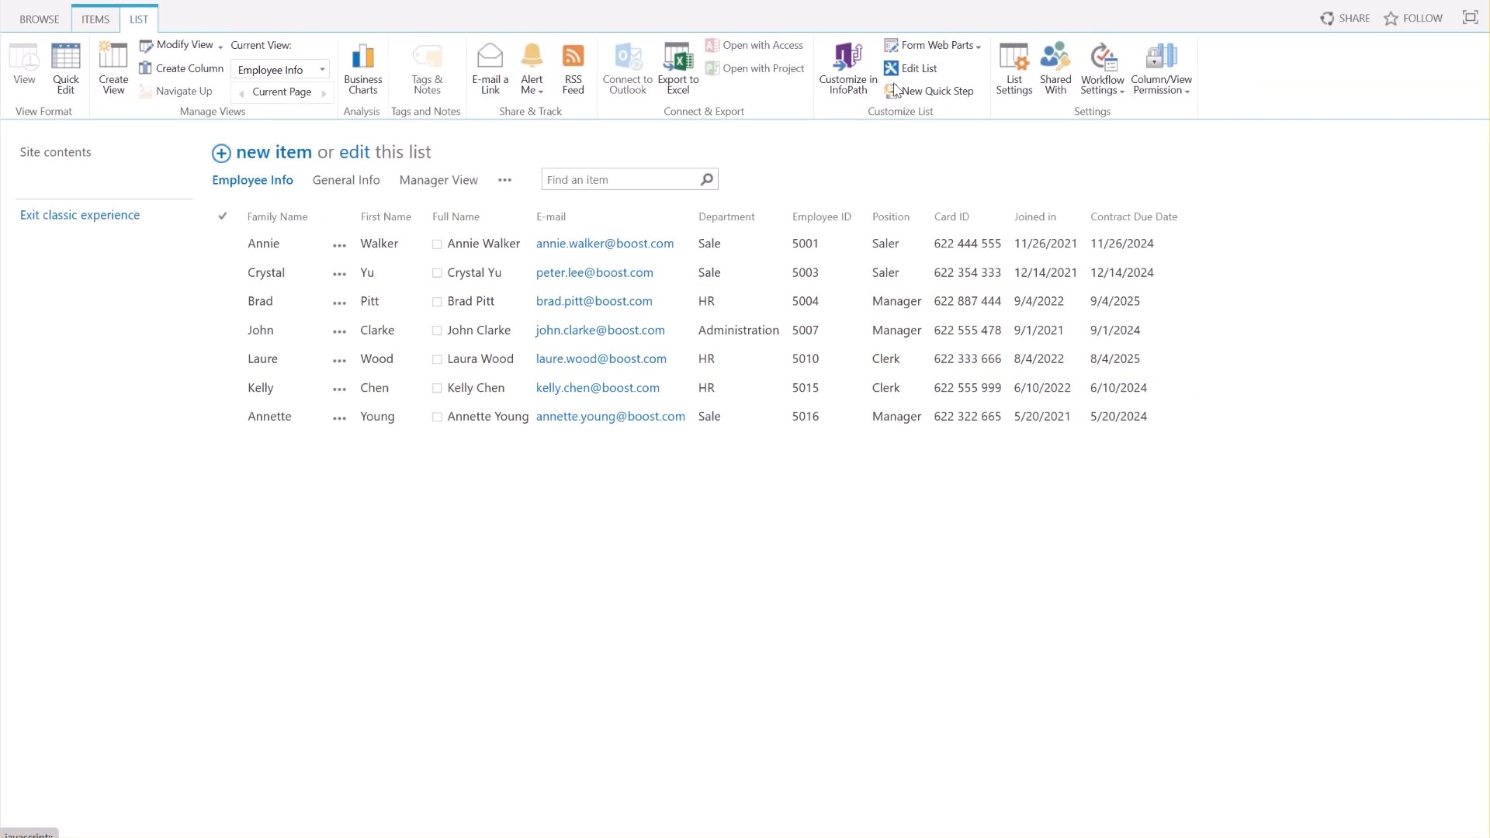
{"action": "left_click", "coordinate": [1013, 64]}
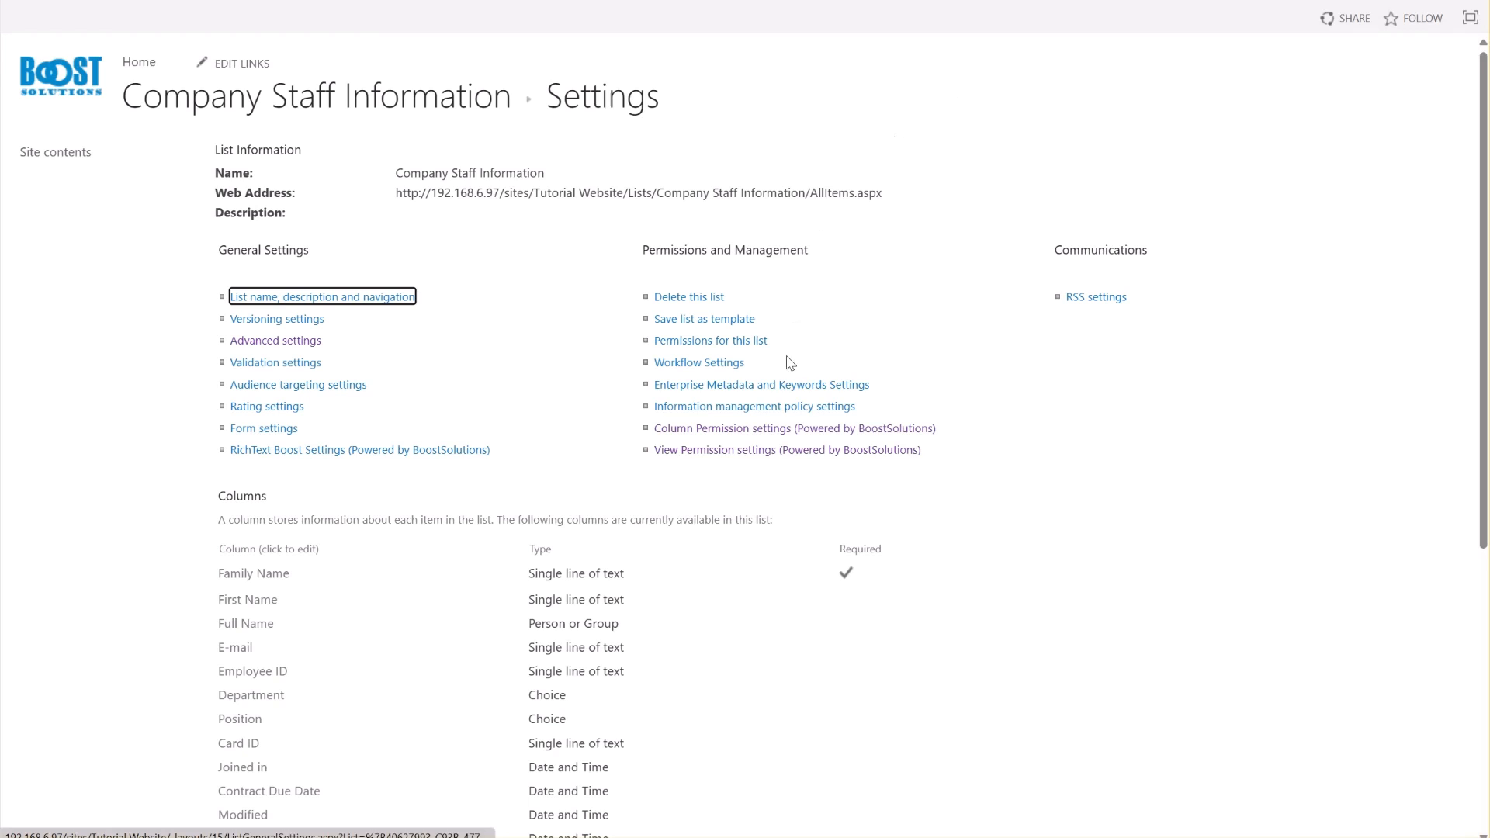
{"action": "left_click", "coordinate": [753, 431]}
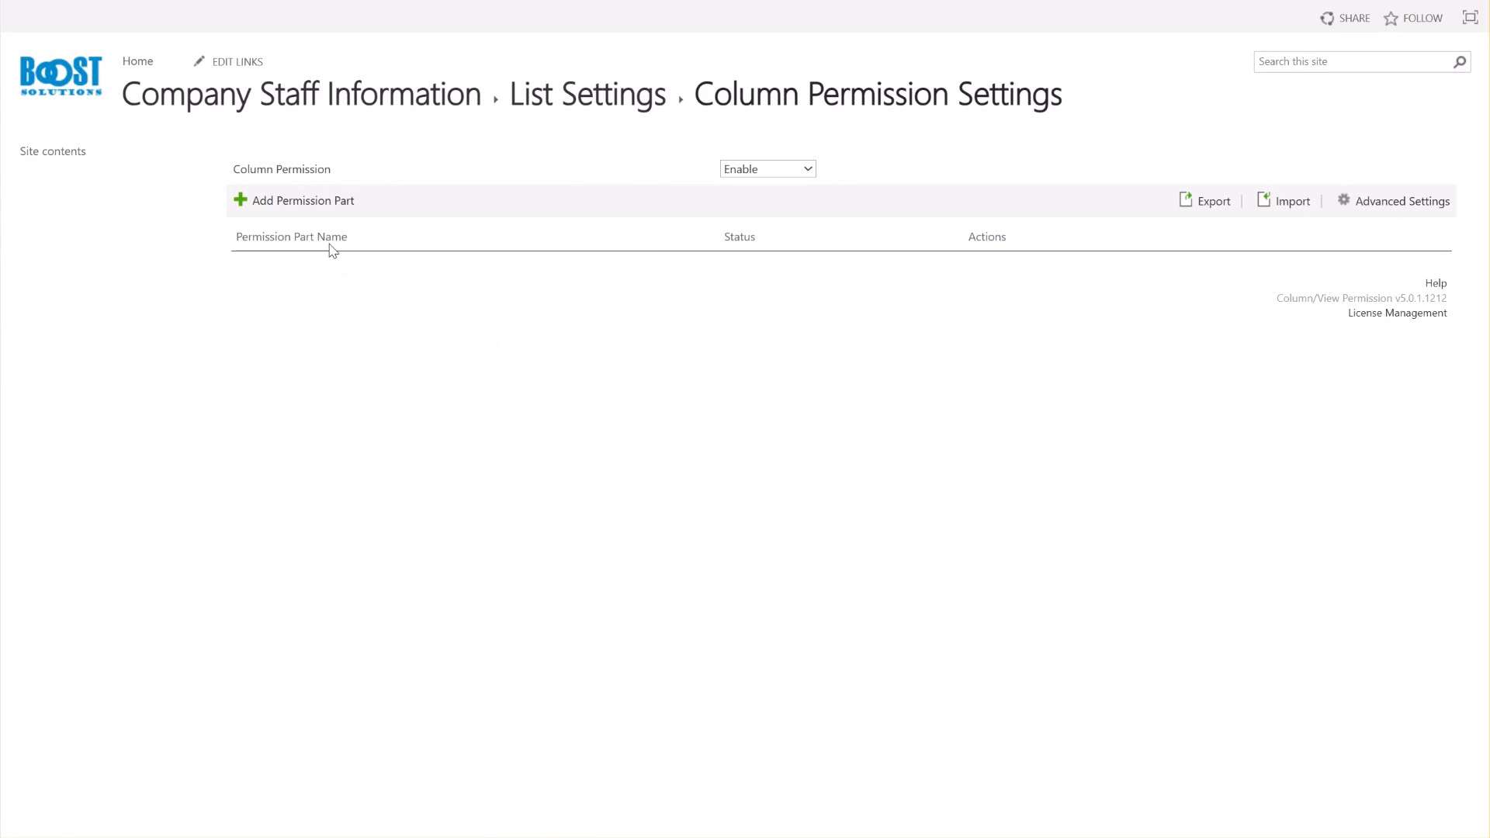
{"action": "left_click", "coordinate": [302, 200]}
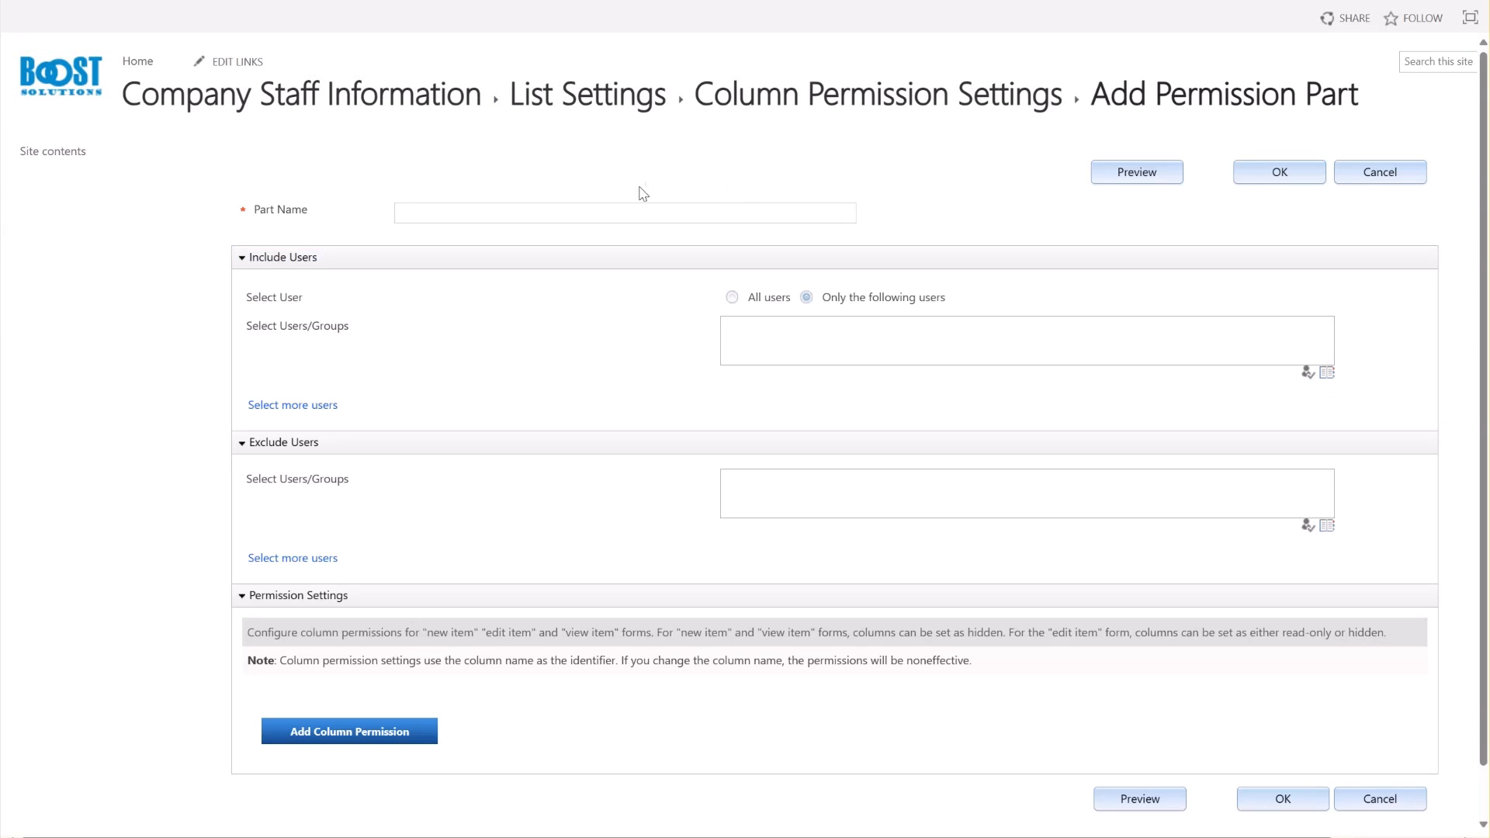
Step: Name the part 'Set column permissions for all users' and apply it to all users
{"action": "left_click", "coordinate": [622, 210]}
{"action": "type", "text": "Set column permissions for all users"}
{"action": "left_click", "coordinate": [304, 406]}
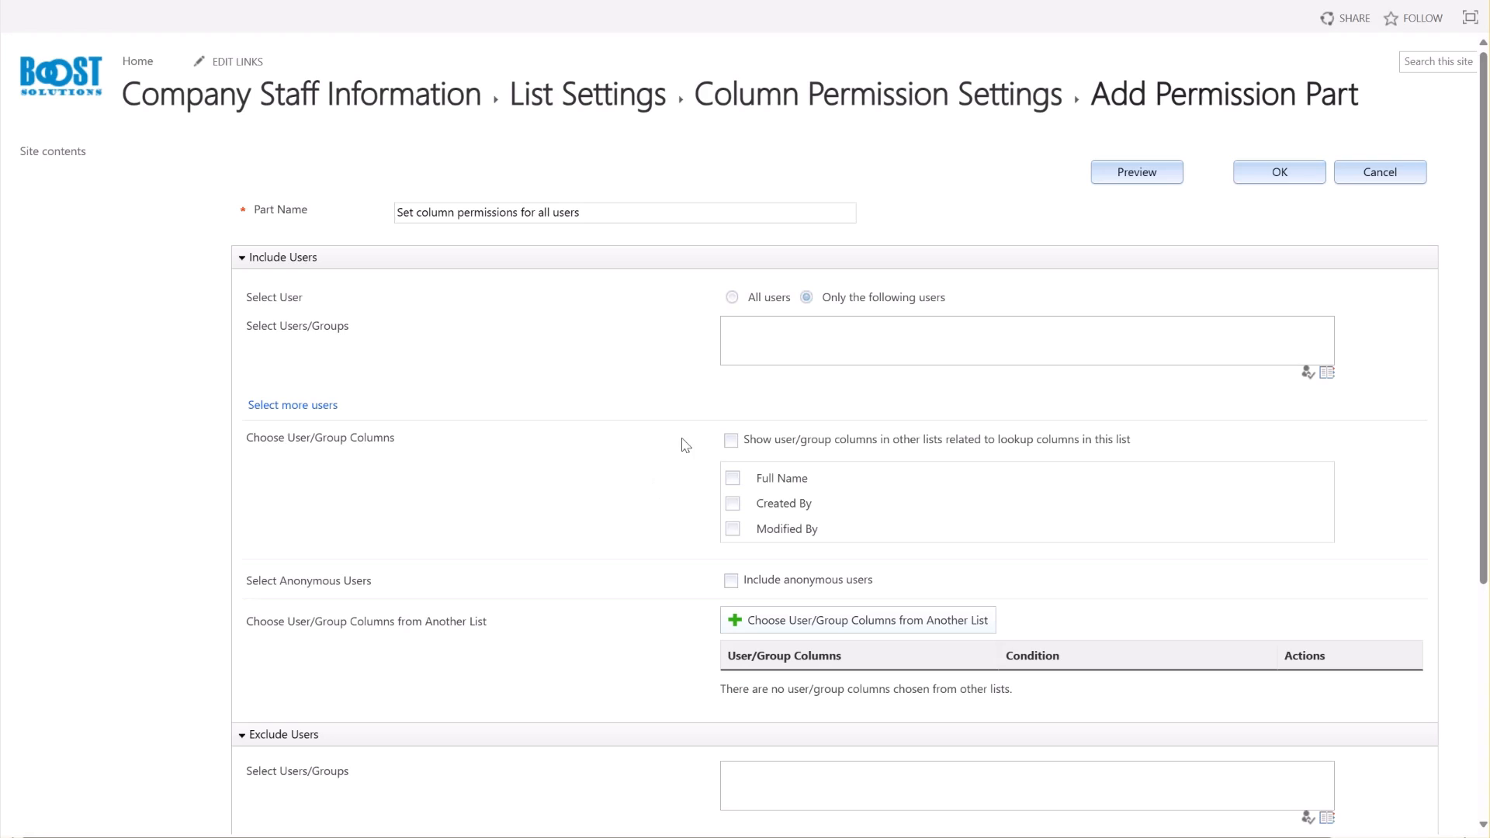
{"action": "left_click", "coordinate": [732, 298]}
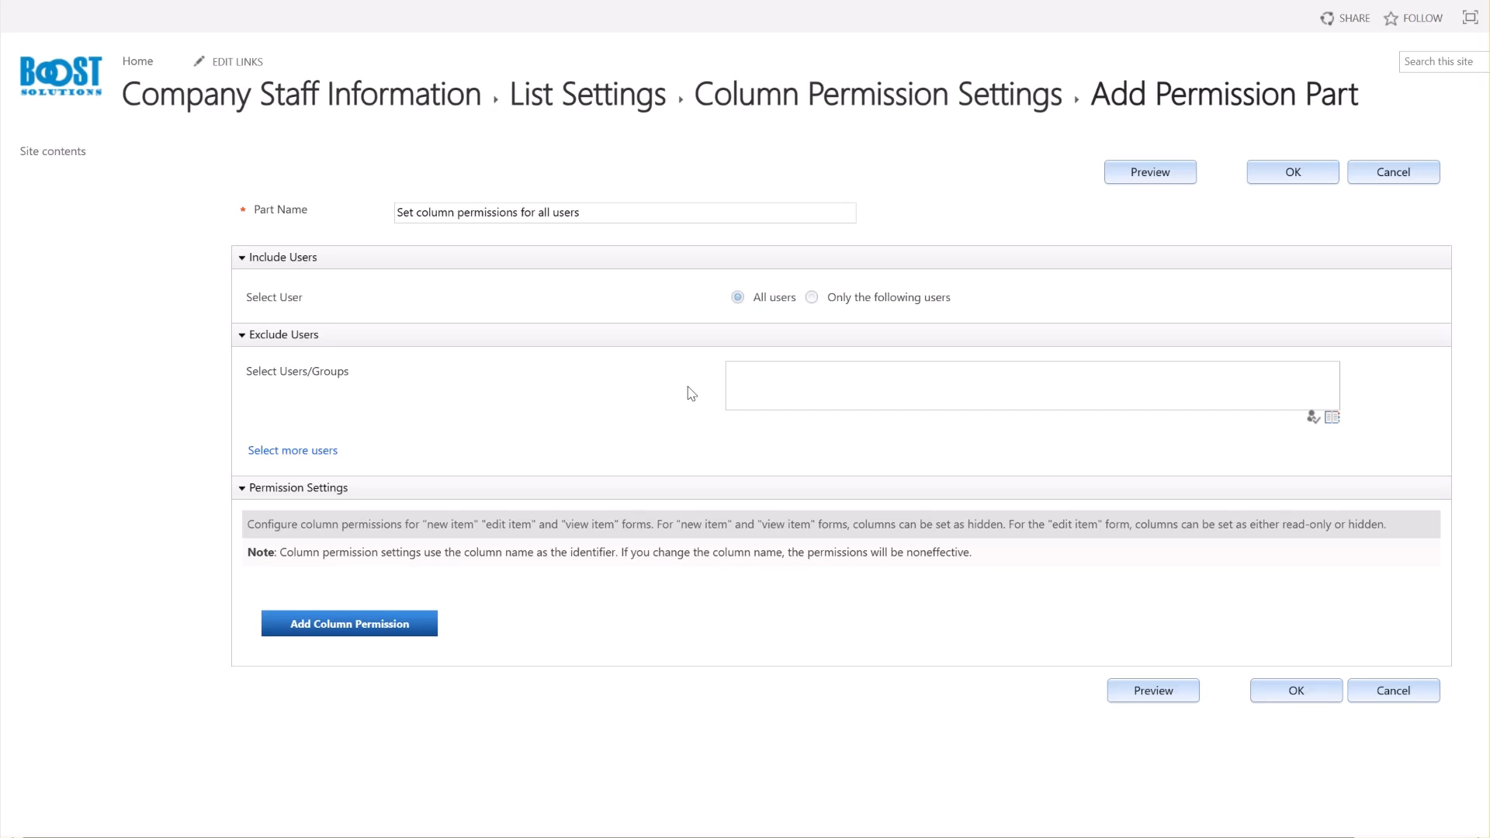
Step: Hide Employee ID, Department, Card ID, Joined in and Contract Due Date on the new item form
{"action": "left_click", "coordinate": [420, 629]}
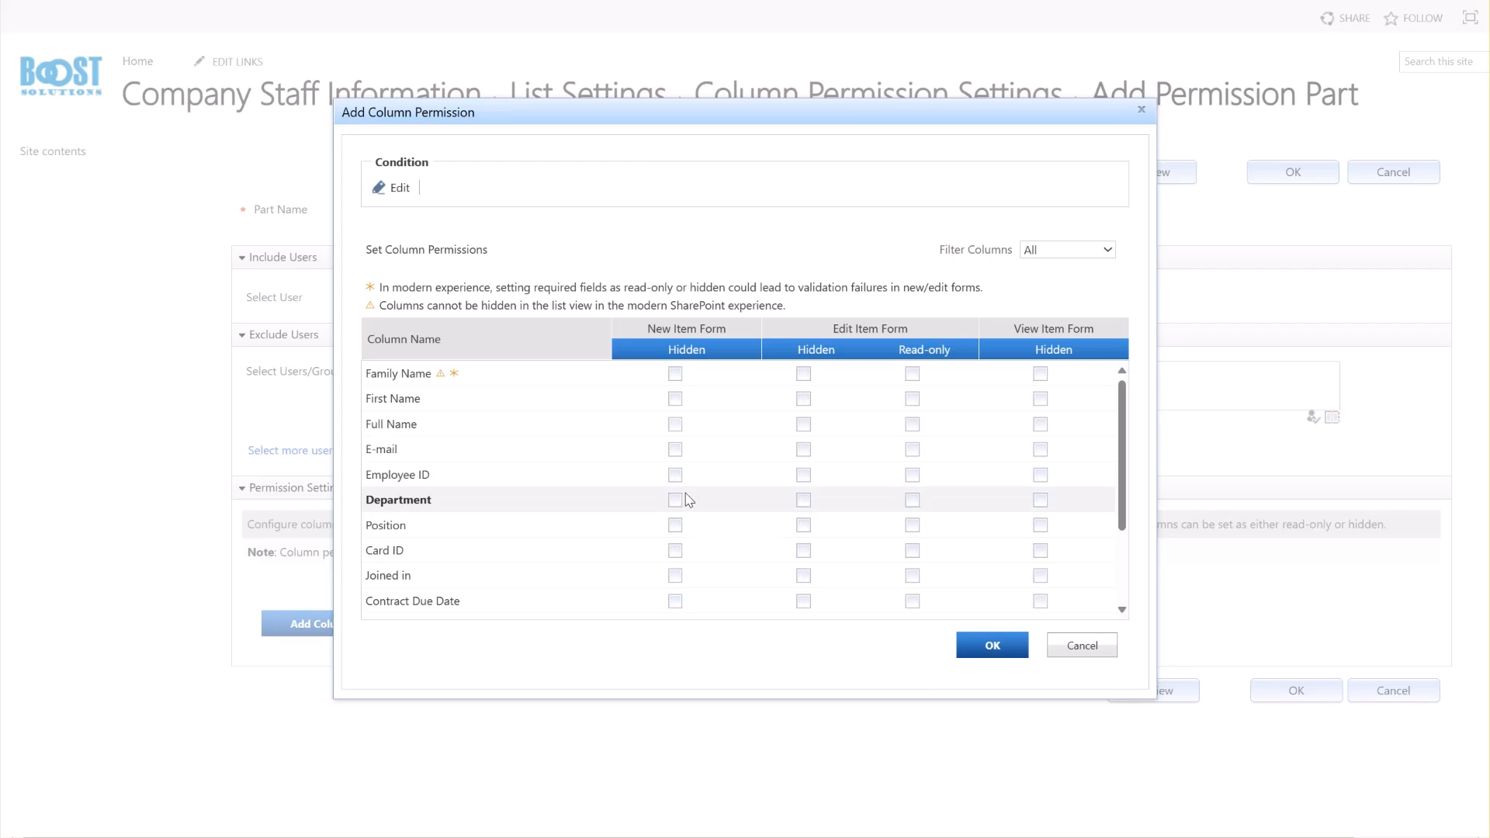
{"action": "left_click", "coordinate": [676, 475]}
{"action": "left_click", "coordinate": [675, 501]}
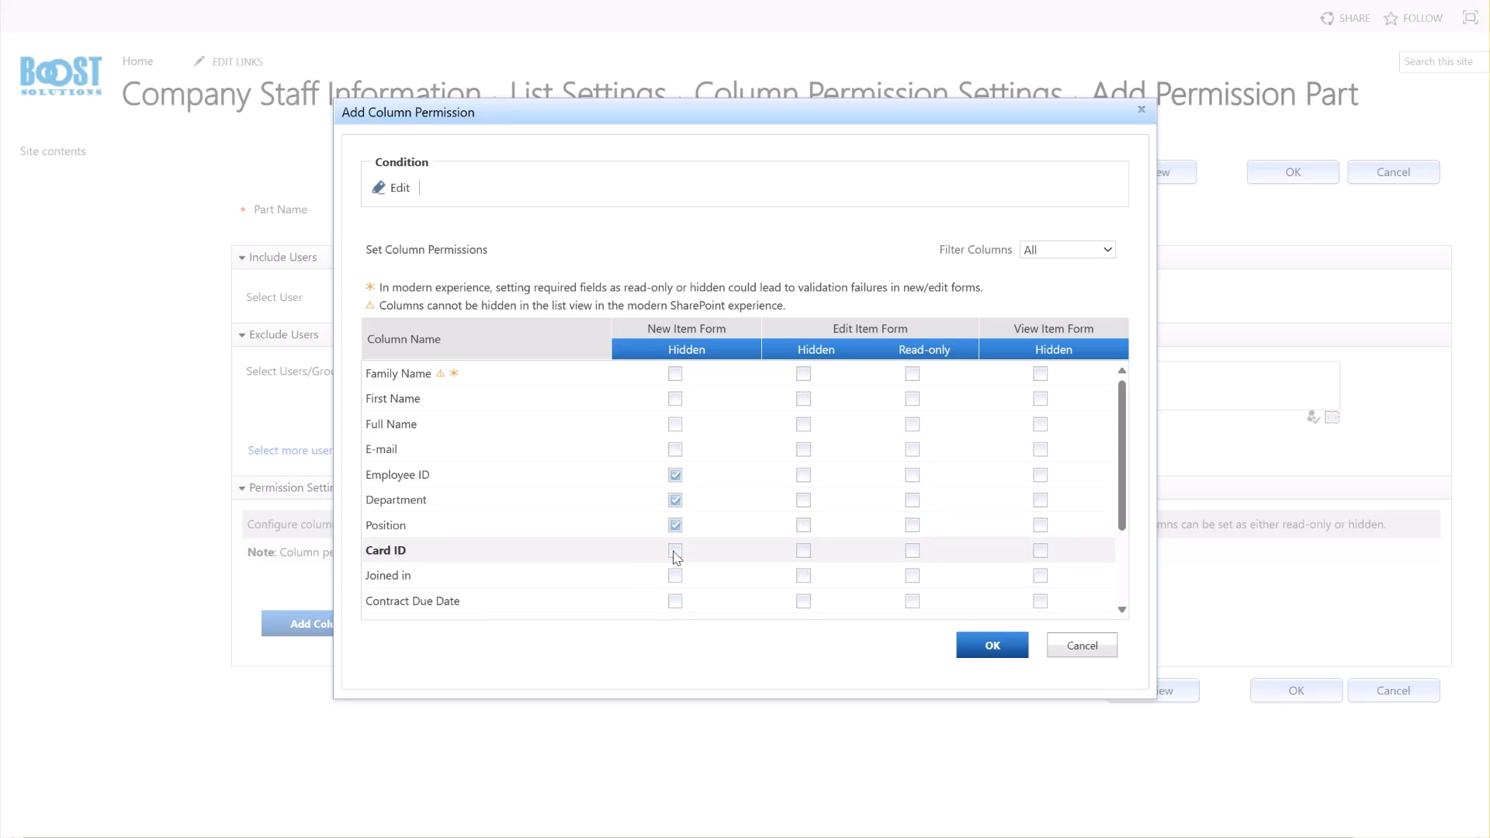
{"action": "left_click", "coordinate": [676, 551]}
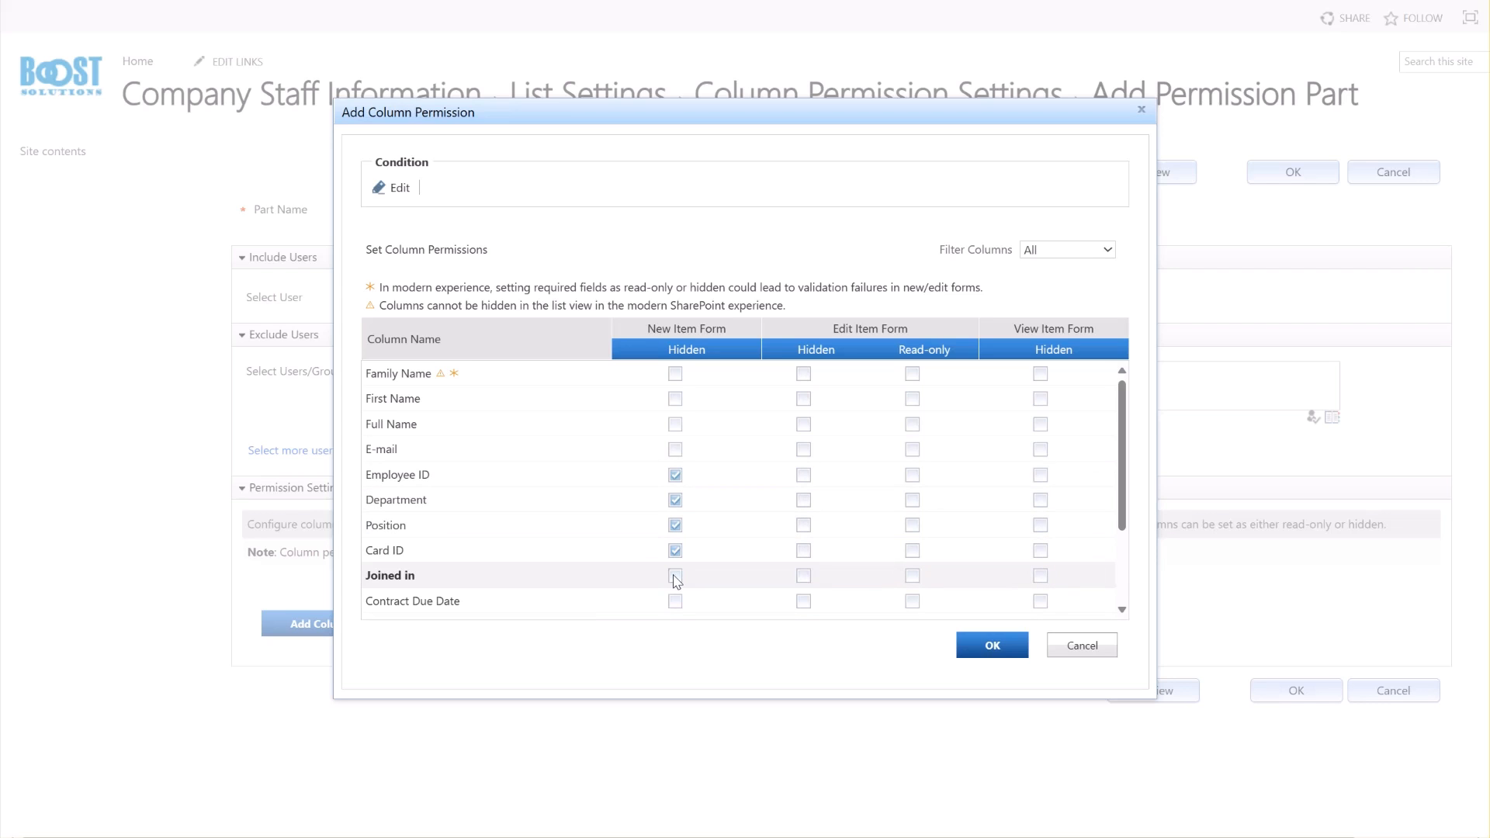
{"action": "left_click", "coordinate": [675, 577]}
{"action": "left_click", "coordinate": [675, 601]}
Step: On the edit form, hide Card ID and Joined in and make Position and Department read-only
{"action": "left_click", "coordinate": [803, 551]}
{"action": "left_click", "coordinate": [803, 576]}
{"action": "left_click", "coordinate": [910, 525]}
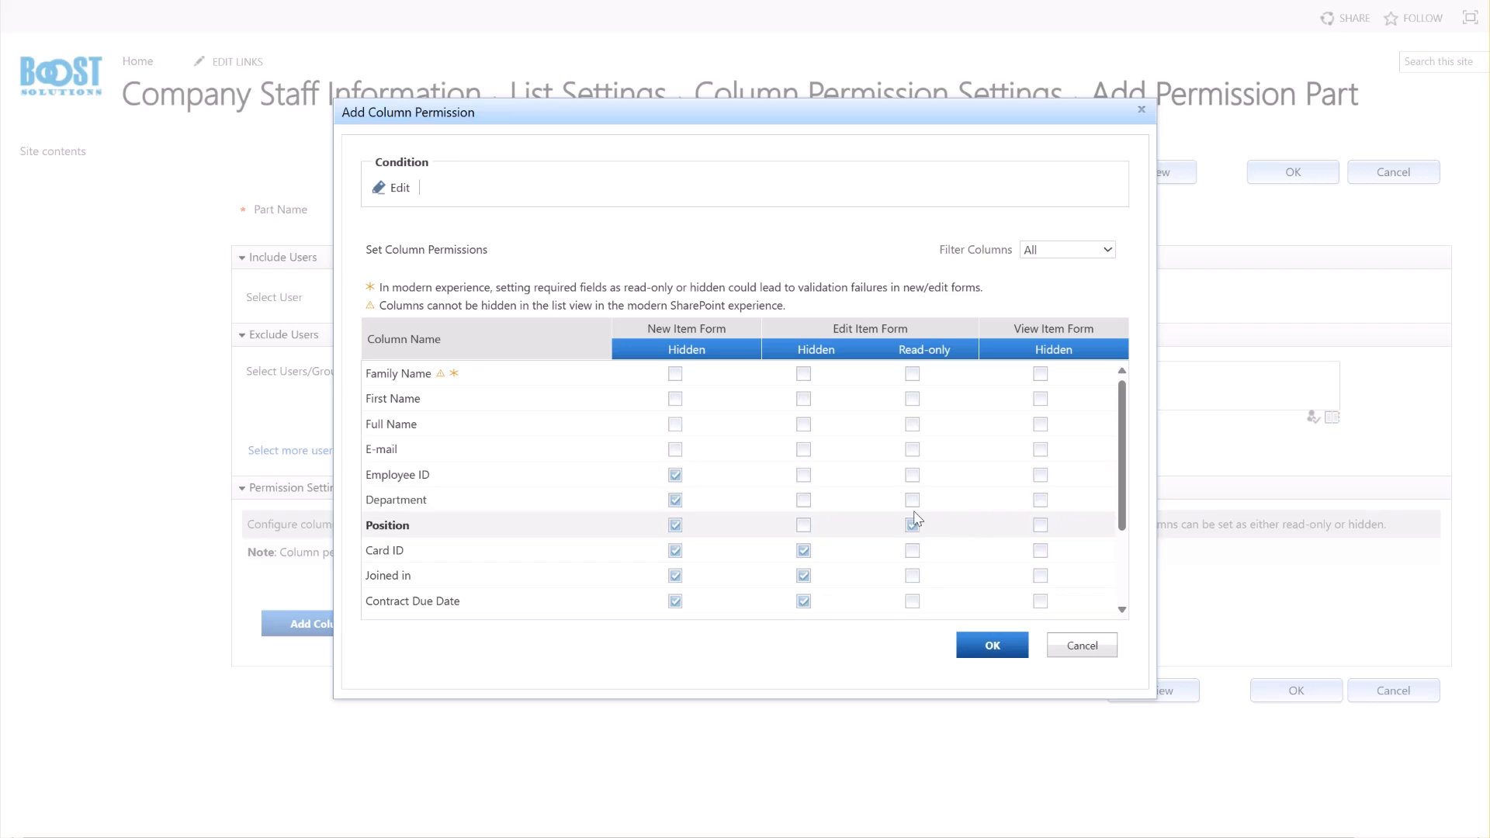
{"action": "left_click", "coordinate": [911, 500]}
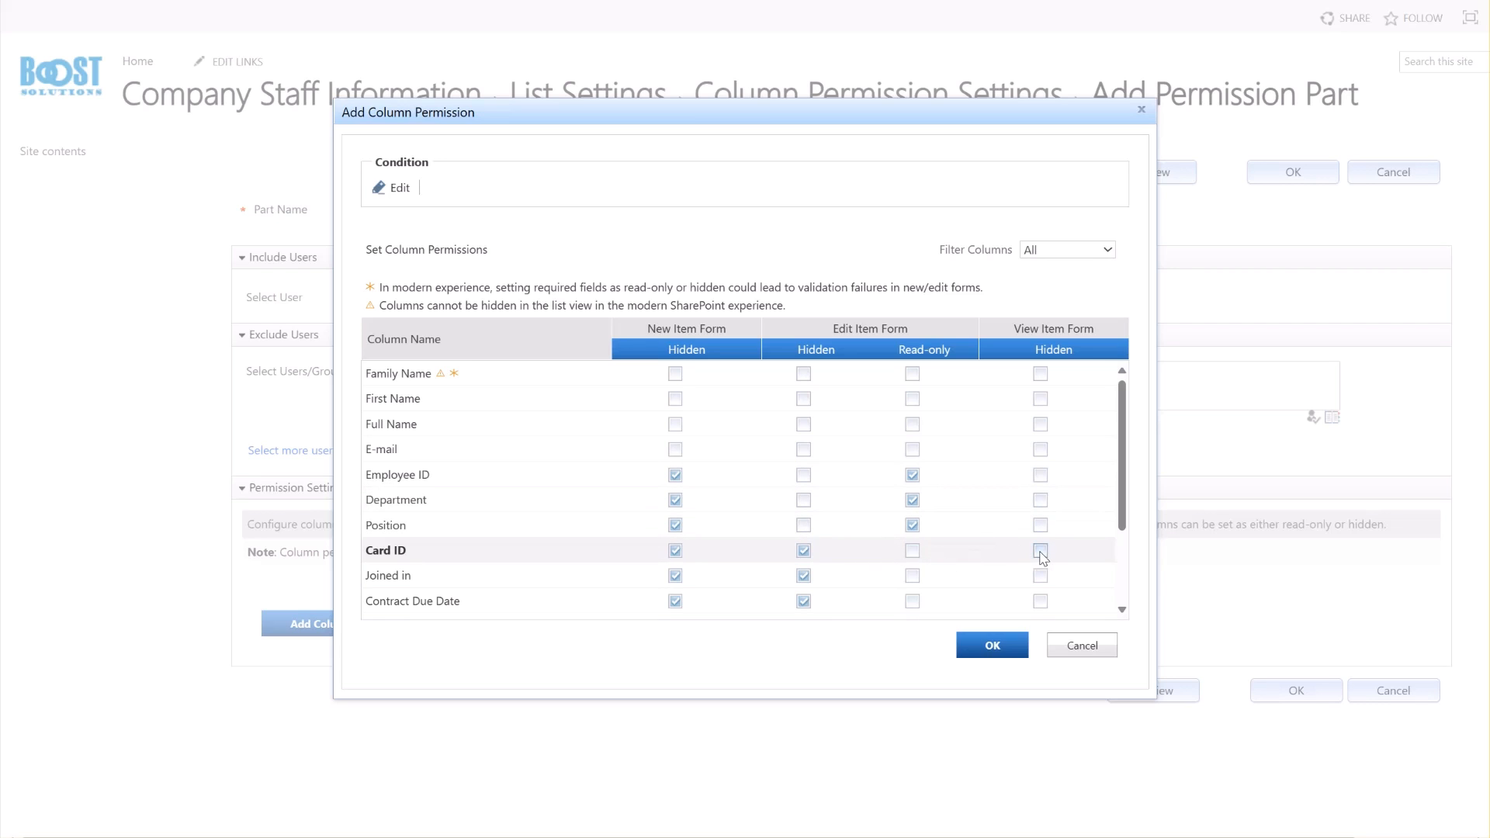
Step: Hide Card ID, Joined in and Contract Due Date on the view form and confirm the column permissions
{"action": "left_click", "coordinate": [1039, 550]}
{"action": "left_click", "coordinate": [1039, 576]}
{"action": "left_click", "coordinate": [1040, 602]}
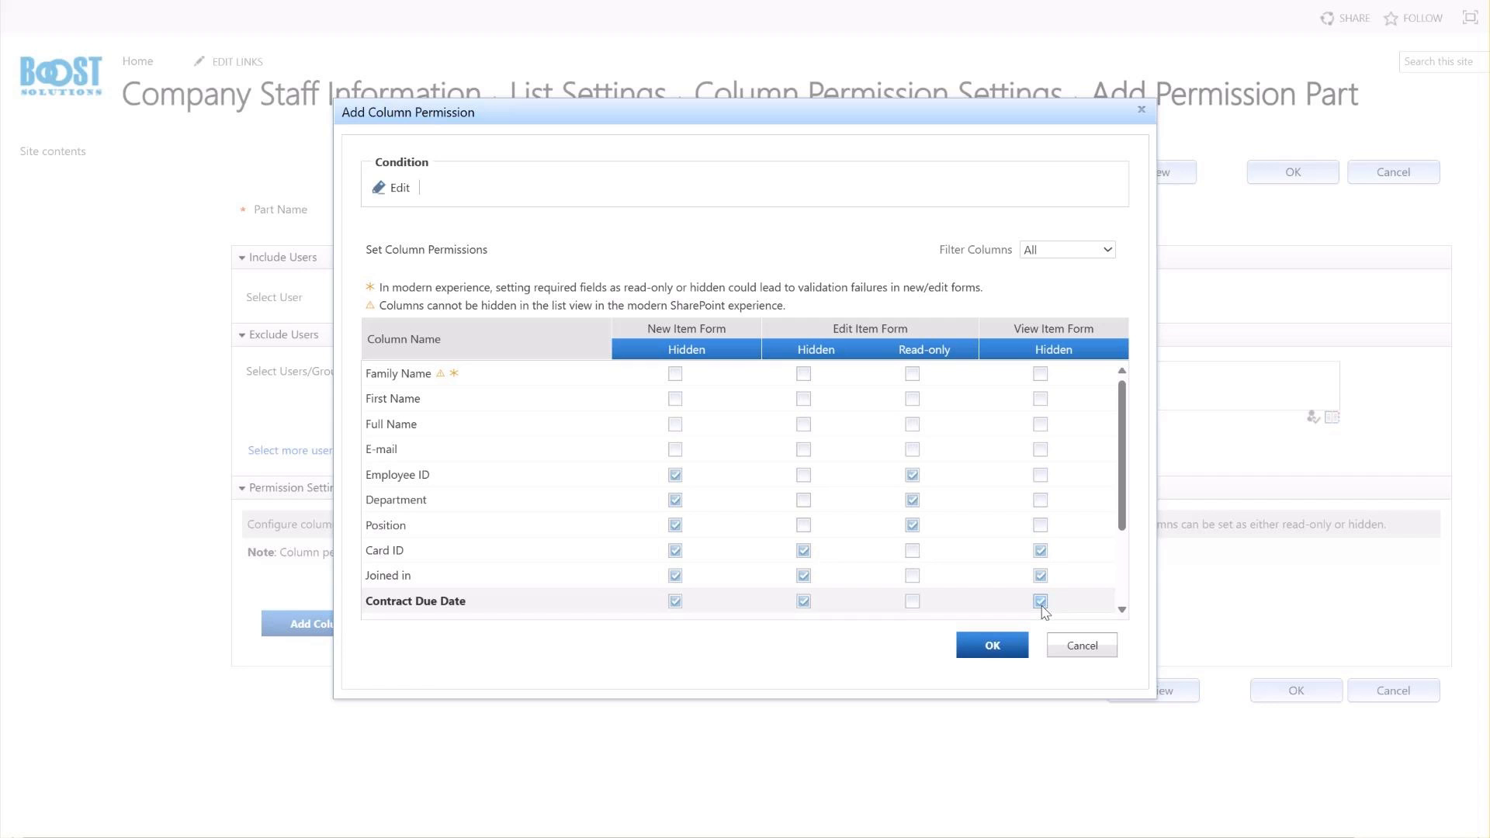
{"action": "left_click", "coordinate": [1001, 648]}
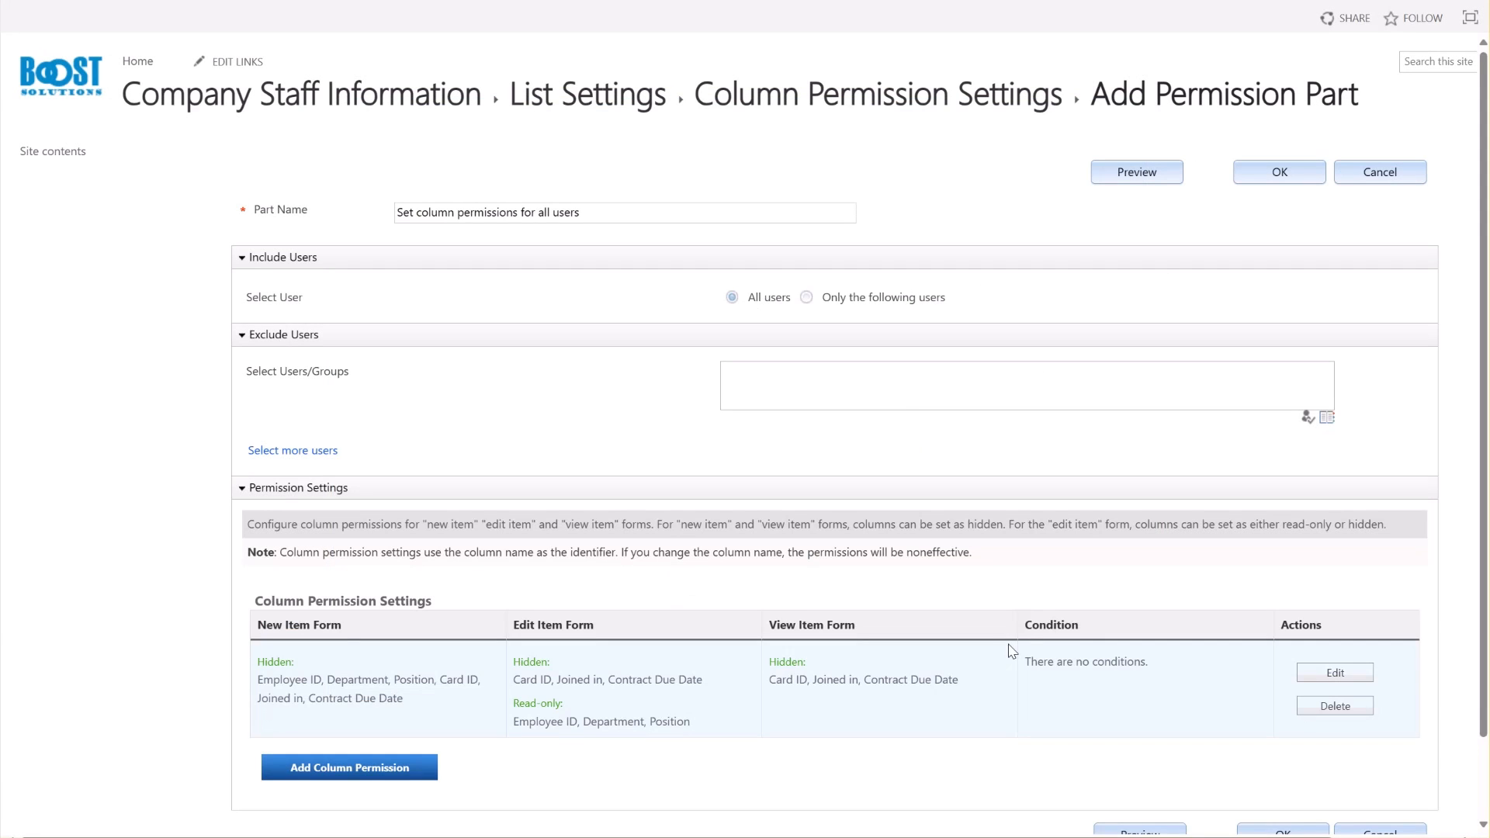
{"action": "scroll", "coordinate": [1158, 754], "scroll_direction": "down", "scroll_amount": 2}
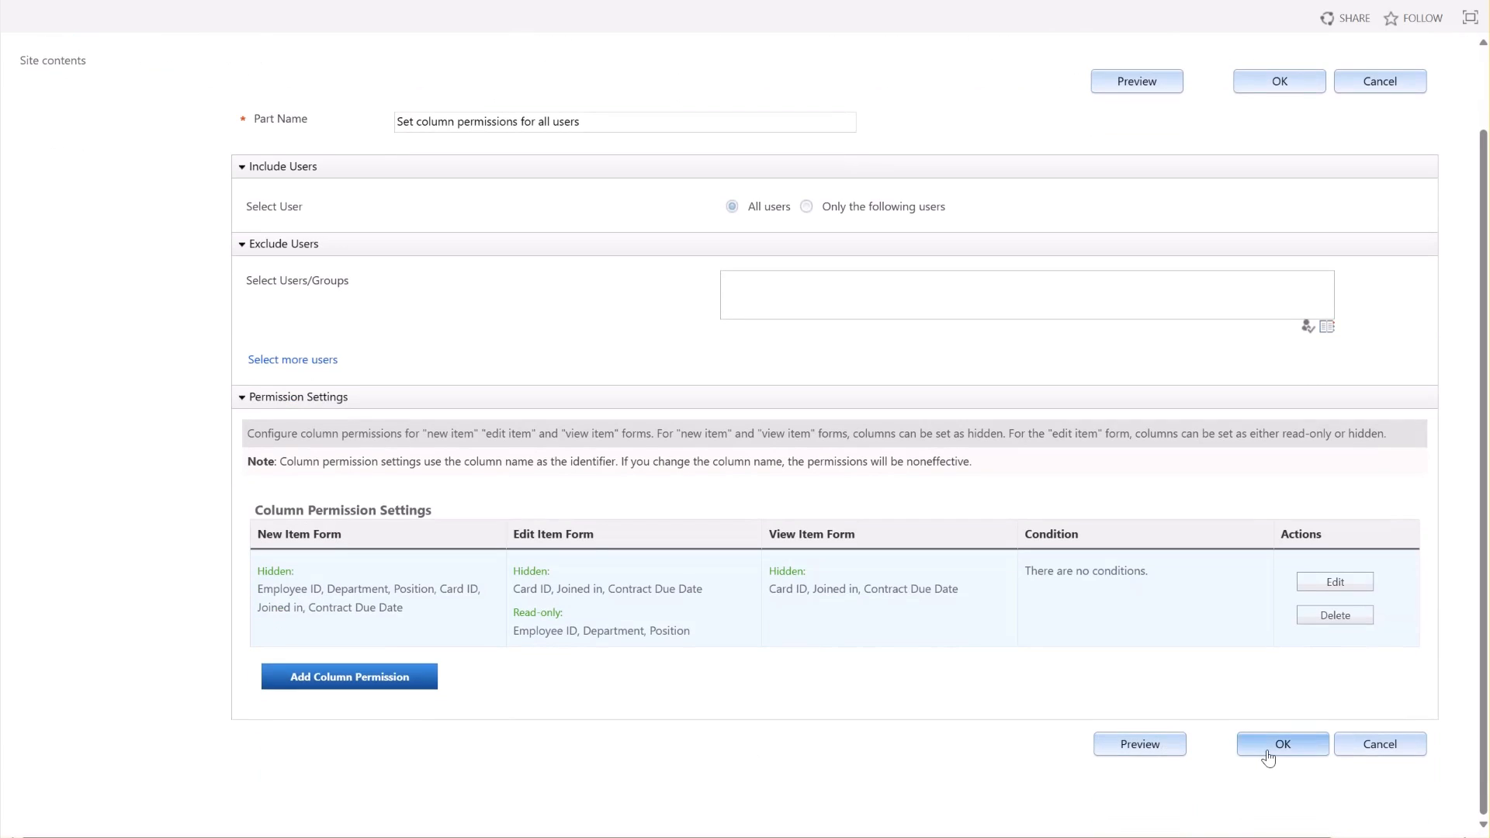
Step: Save the column permission part
{"action": "left_click", "coordinate": [1267, 755]}
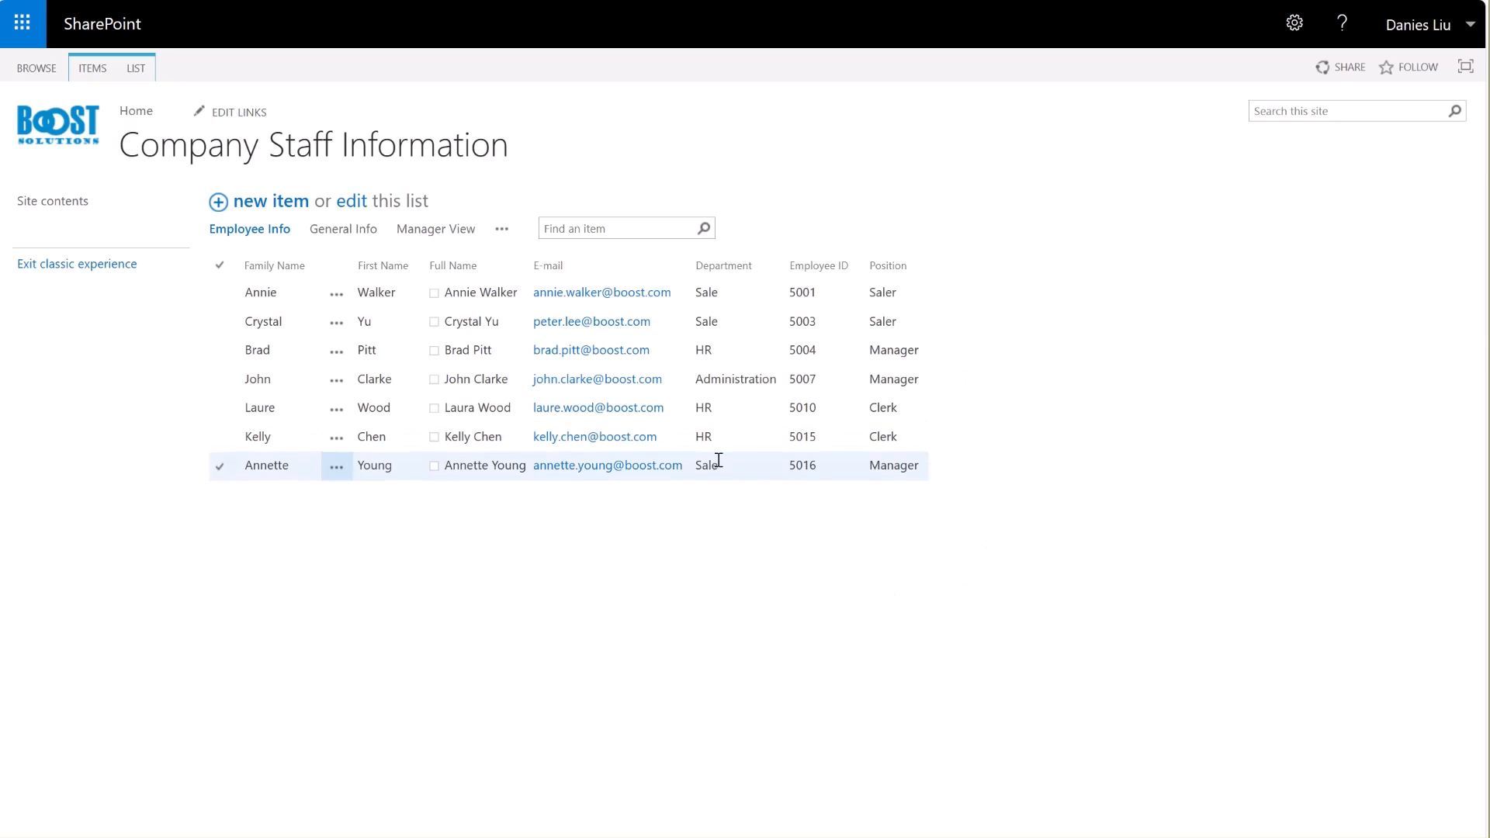
{"action": "left_click", "coordinate": [272, 202]}
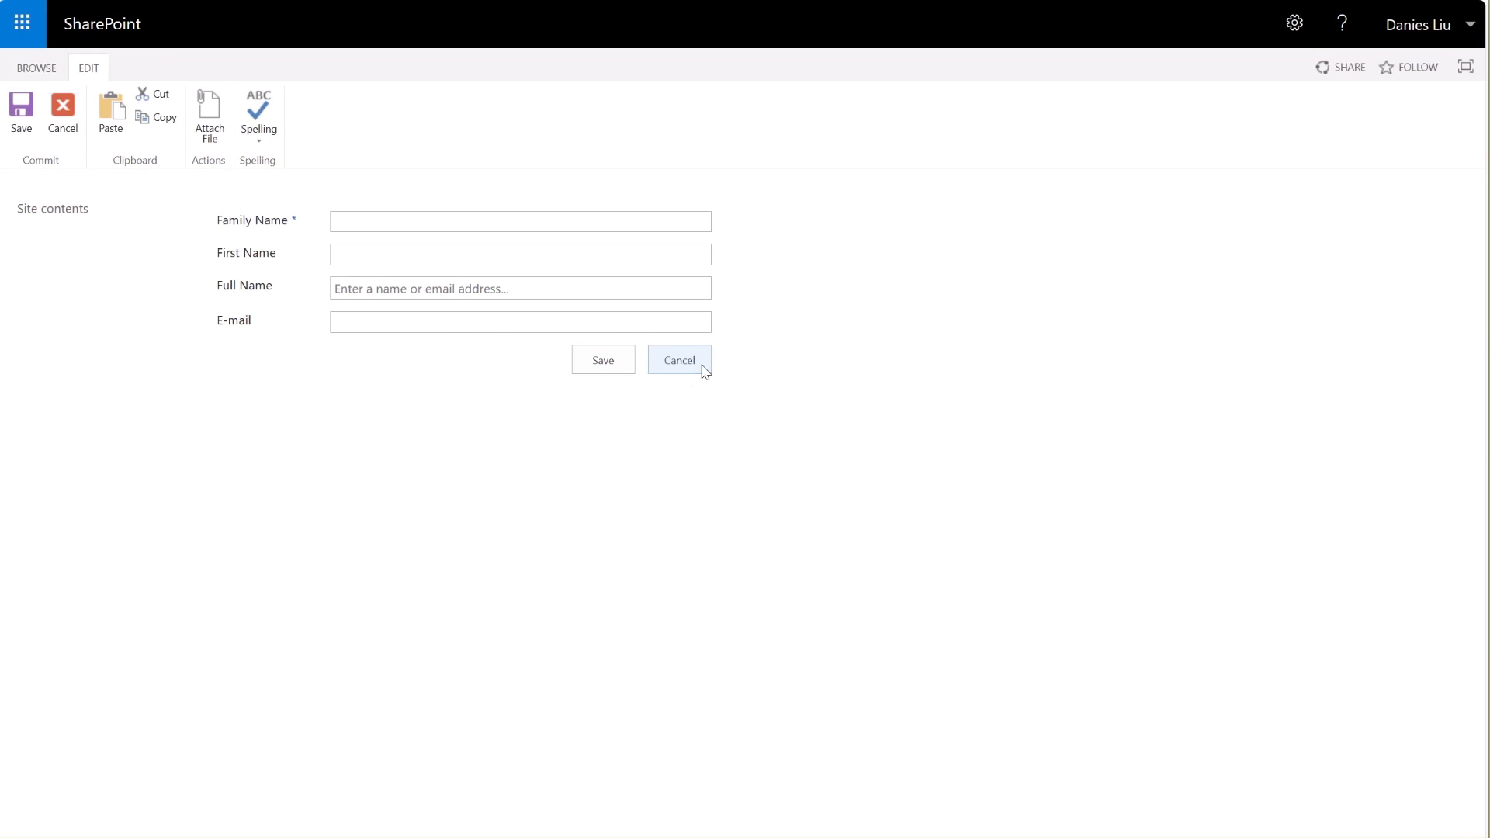
{"action": "left_click", "coordinate": [680, 360]}
{"action": "left_click", "coordinate": [219, 293]}
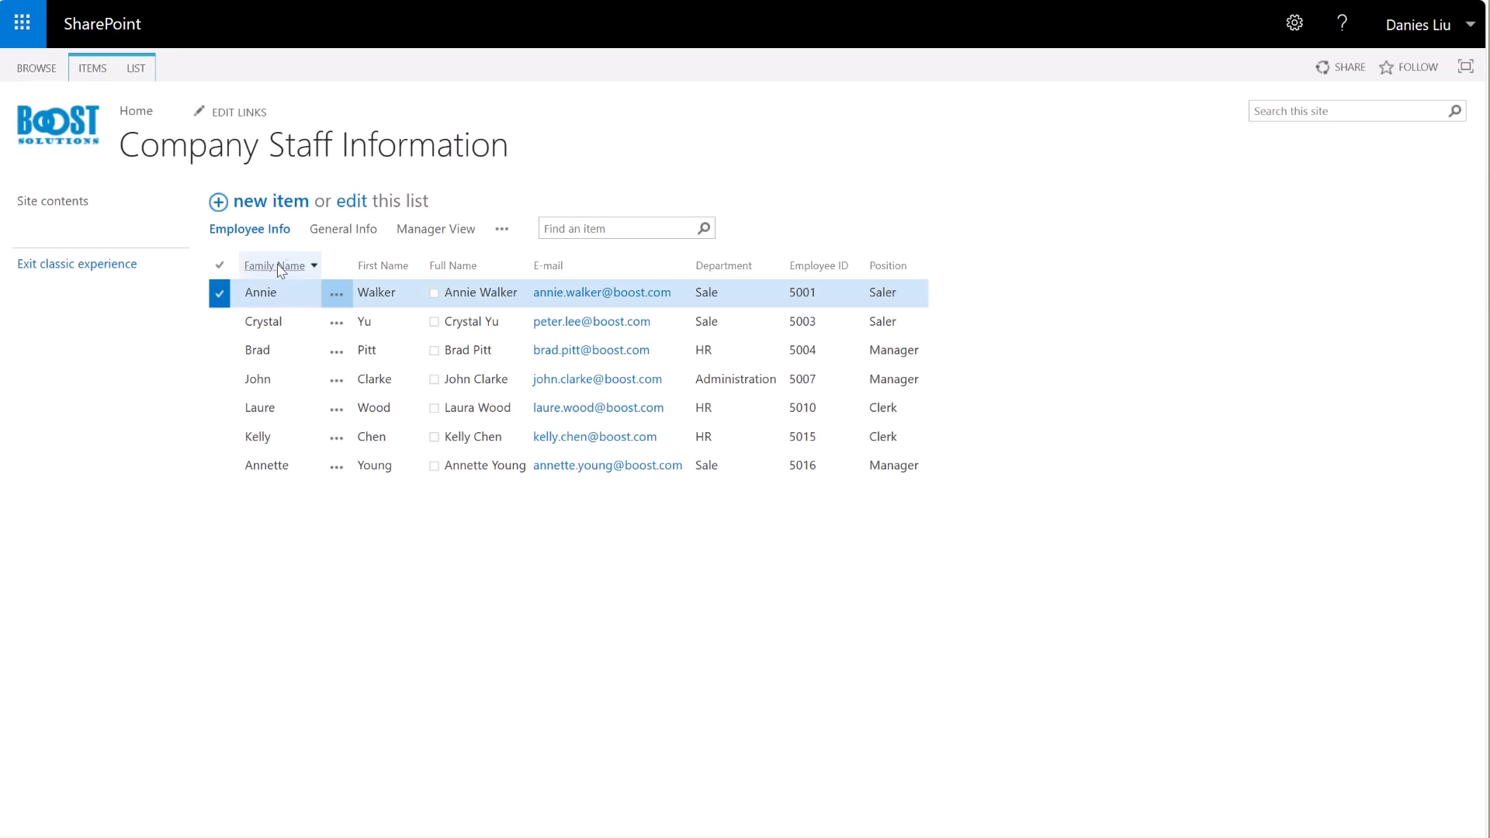
{"action": "left_click", "coordinate": [93, 67]}
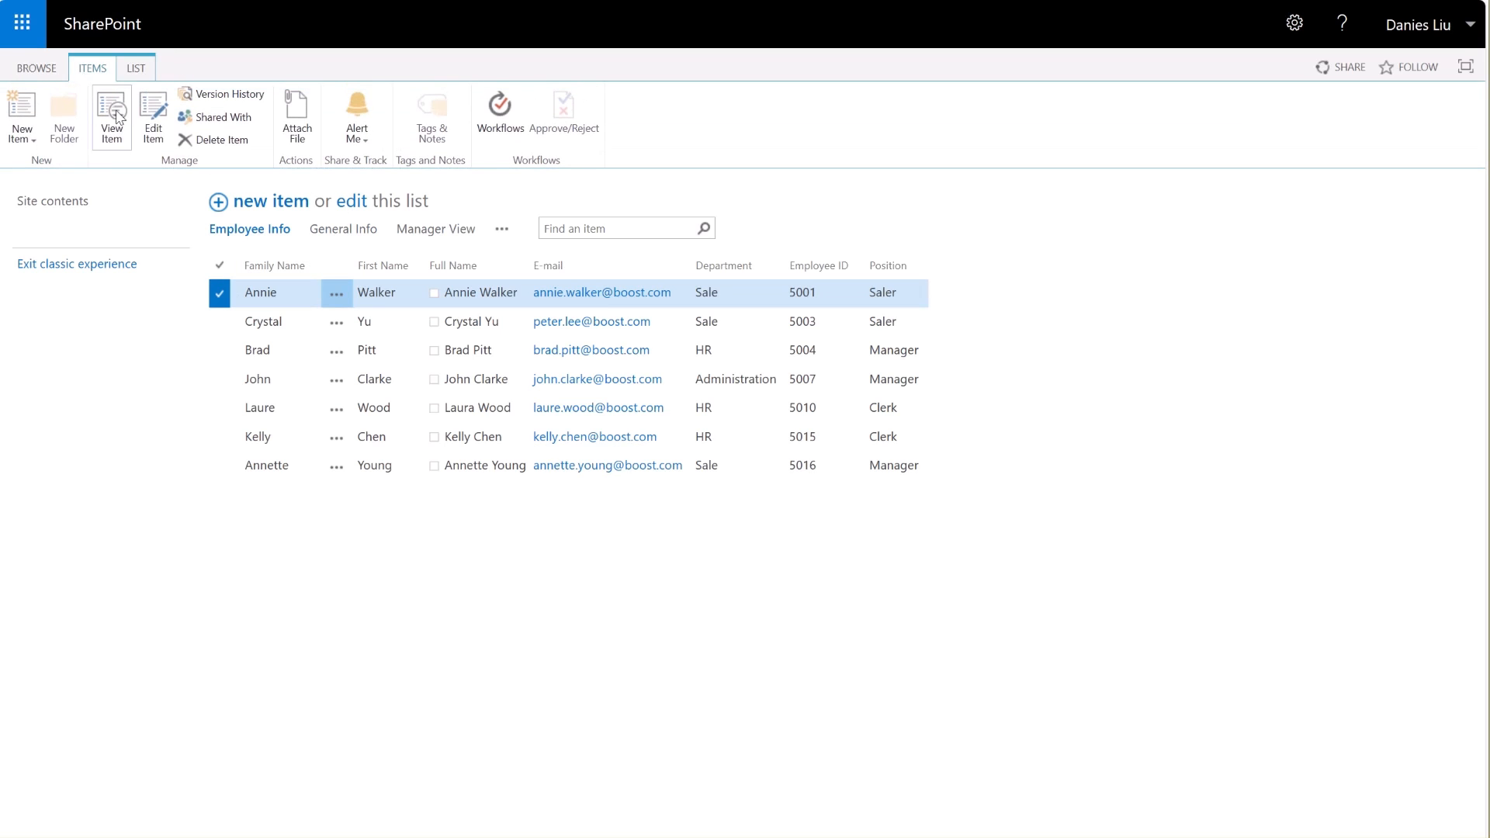
{"action": "left_click", "coordinate": [153, 120]}
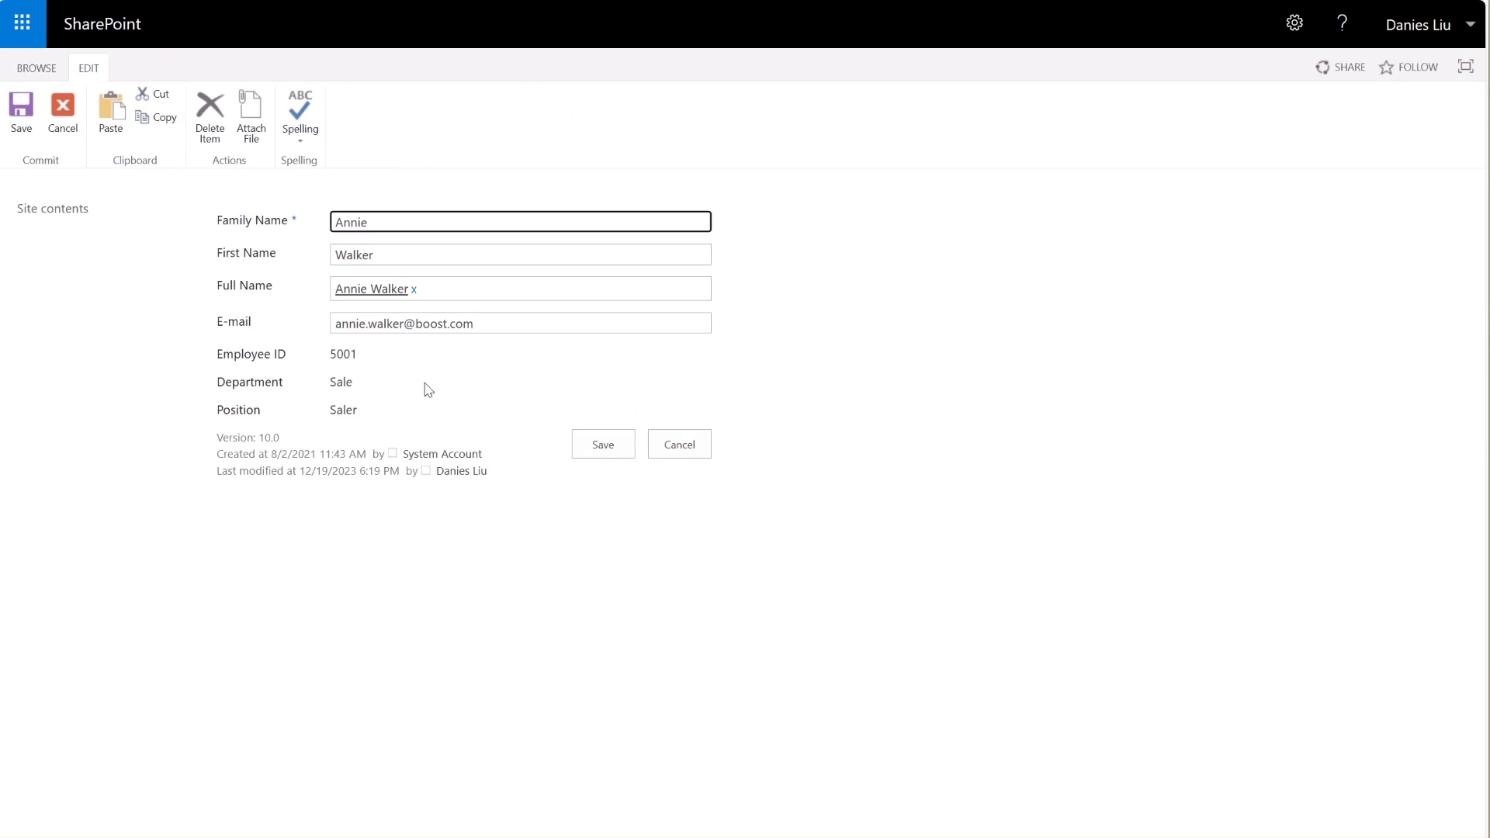
Step: Close the edit form, switch experiences and check the new item form's fields, then cancel it
{"action": "left_click", "coordinate": [702, 452]}
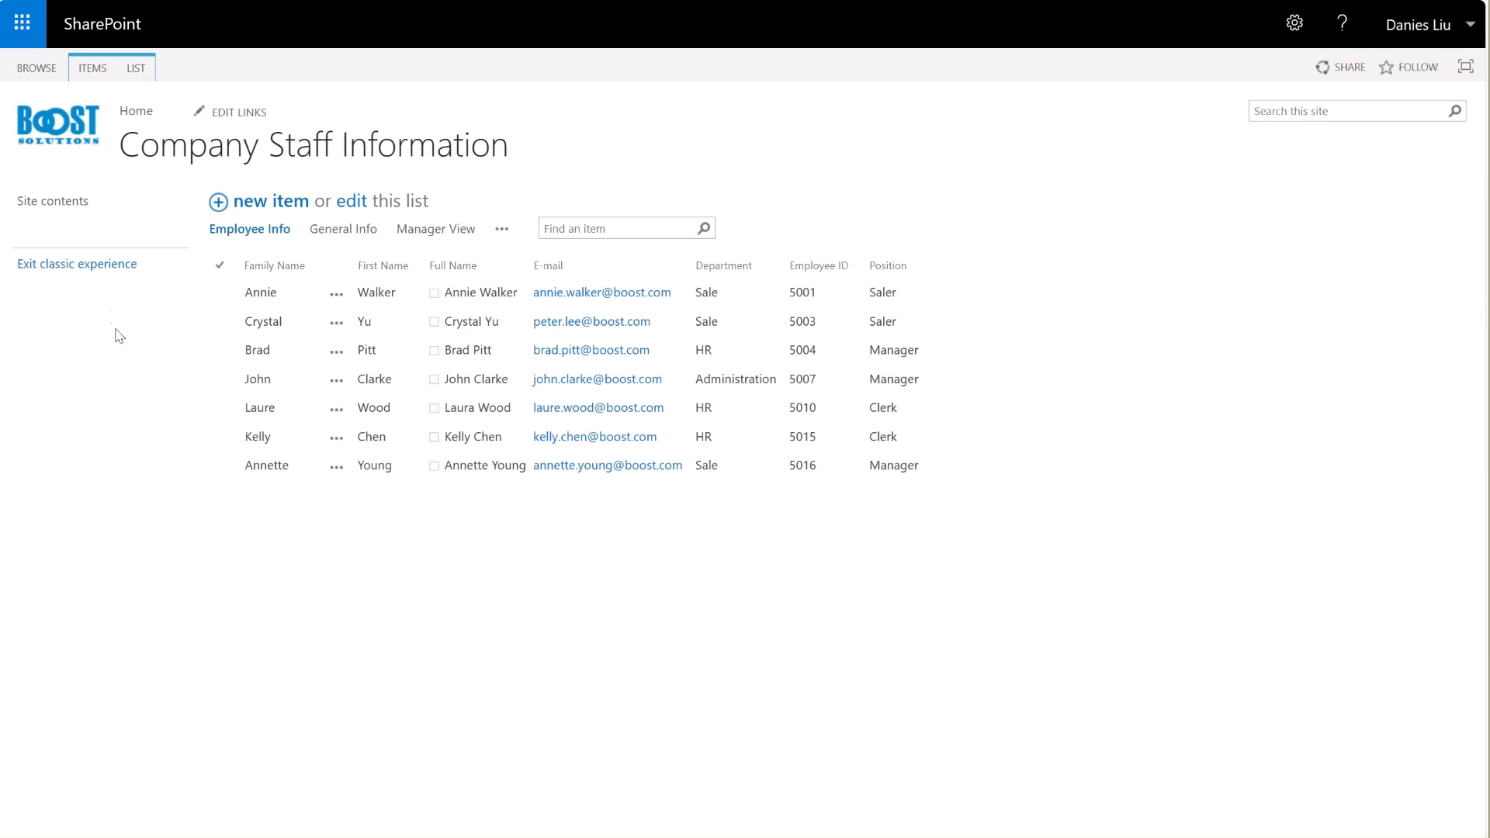
{"action": "left_click", "coordinate": [96, 268]}
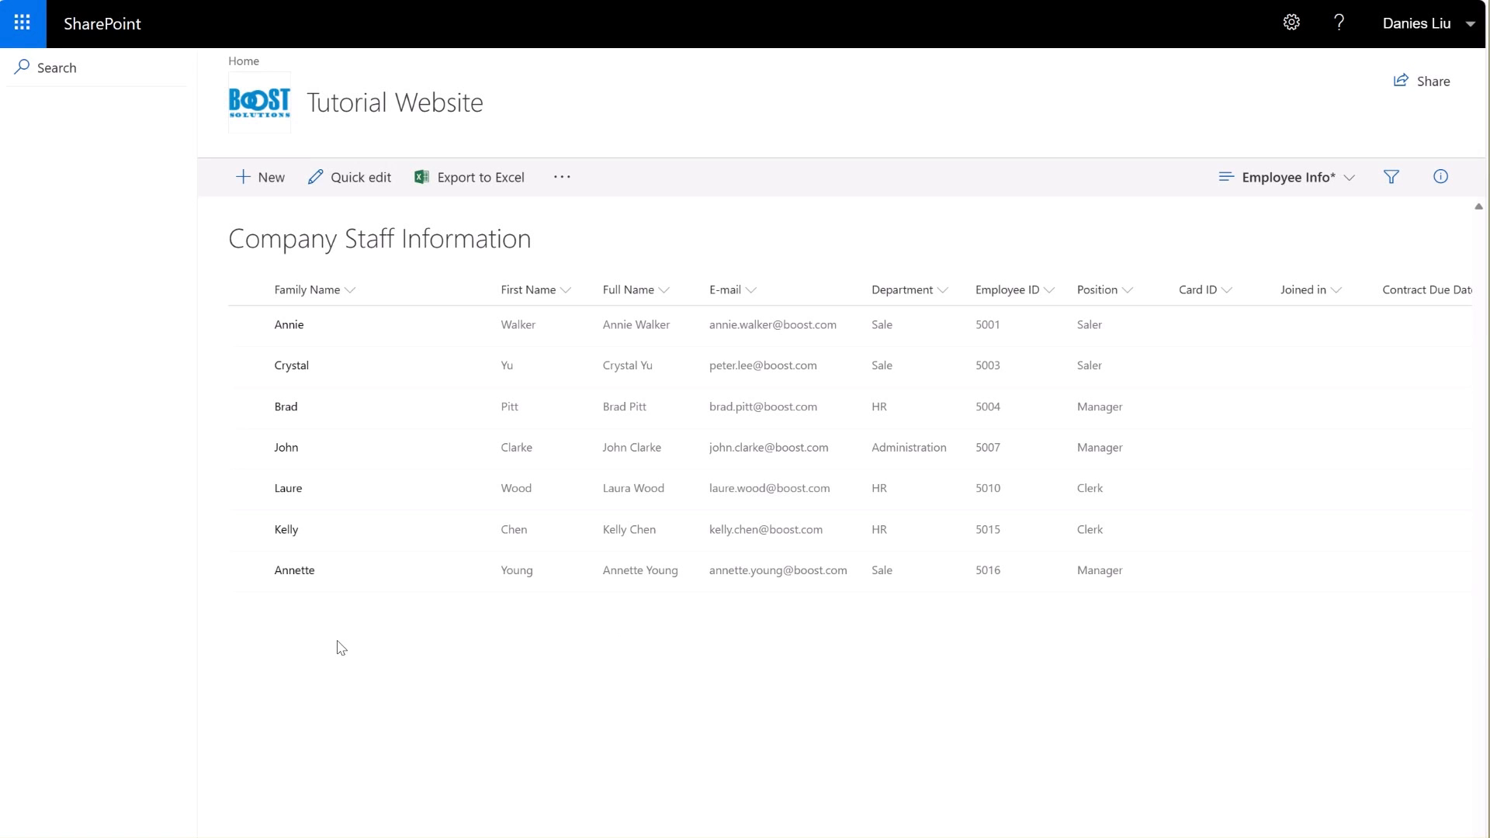
{"action": "left_click", "coordinate": [261, 176]}
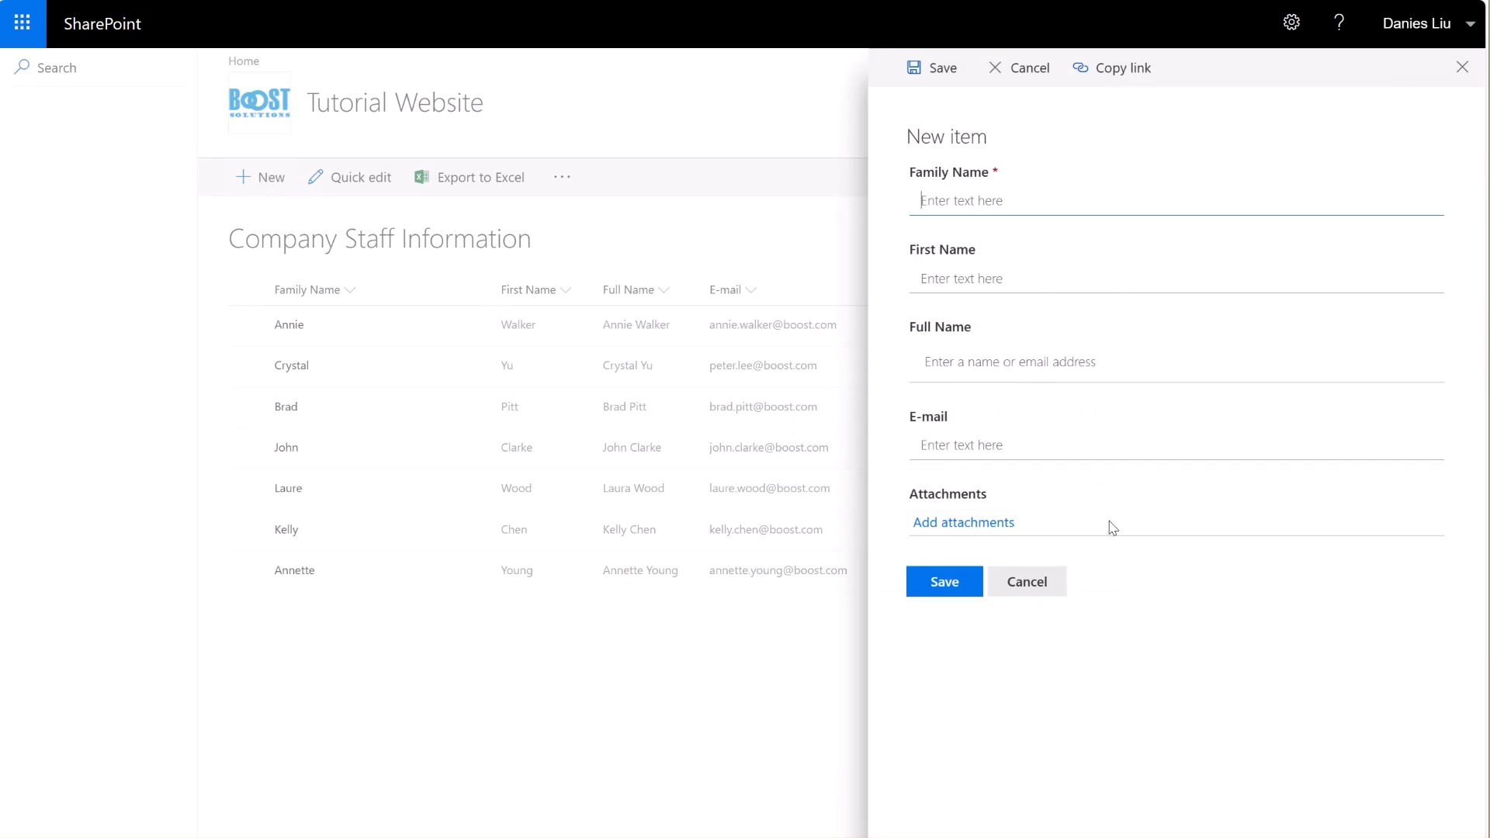
{"action": "left_click", "coordinate": [1044, 585]}
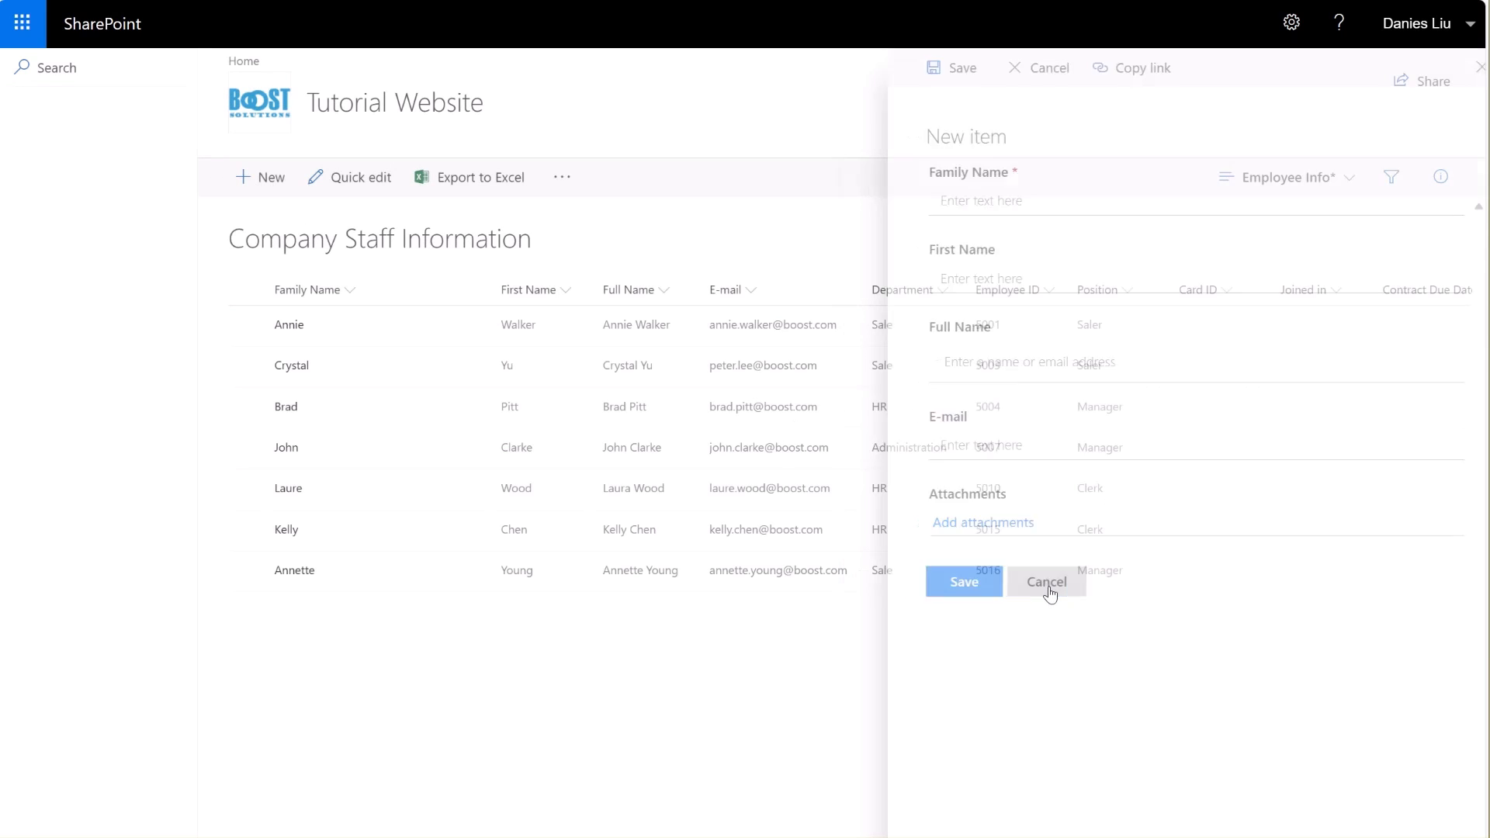
Step: Inspect Annie's entry in the edit form, then close it without changes
{"action": "left_click", "coordinate": [246, 325]}
{"action": "left_click", "coordinate": [259, 177]}
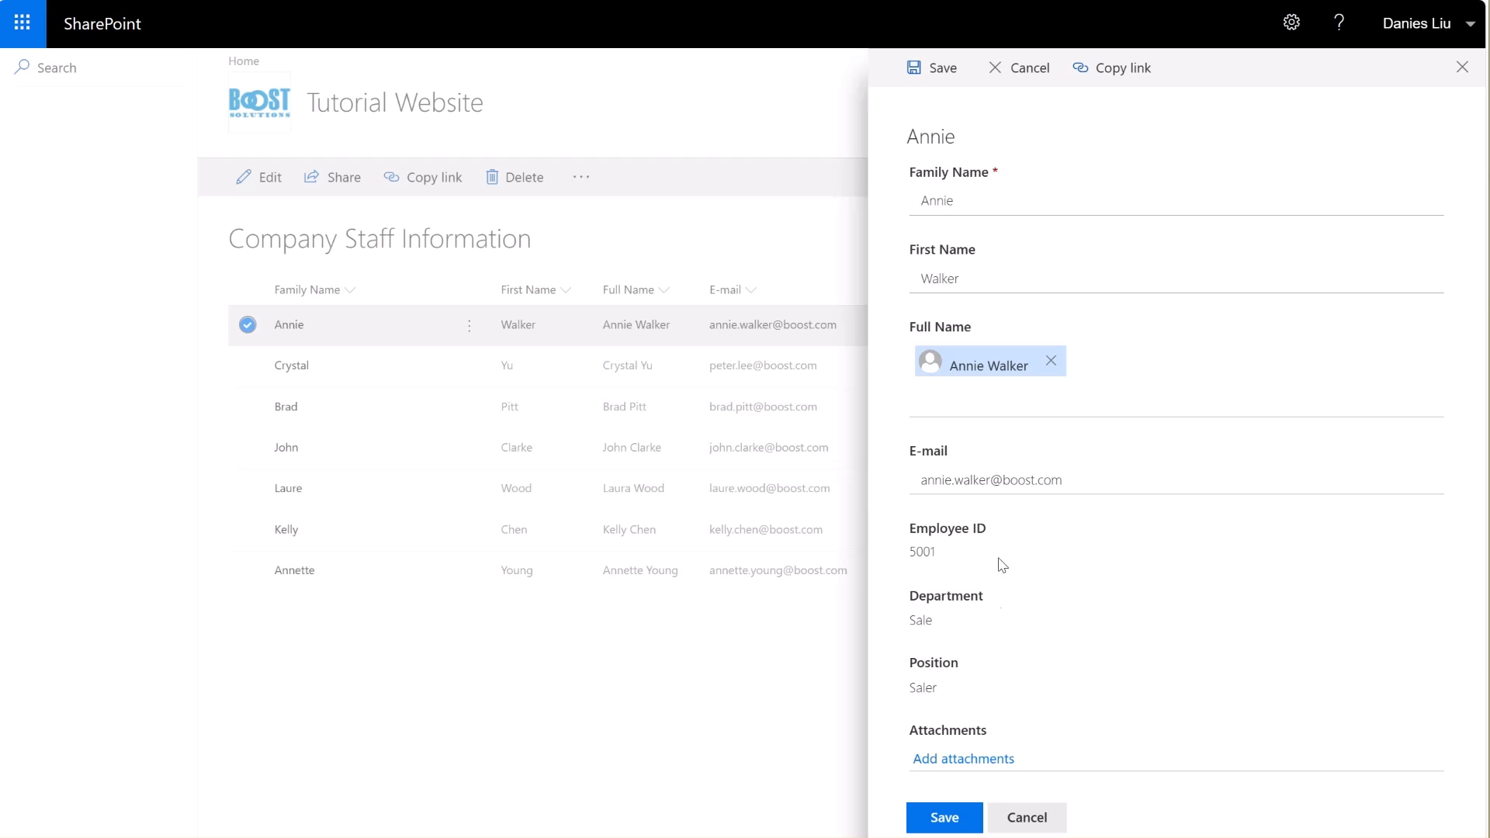
{"action": "left_click", "coordinate": [1026, 817]}
{"action": "left_click", "coordinate": [829, 774]}
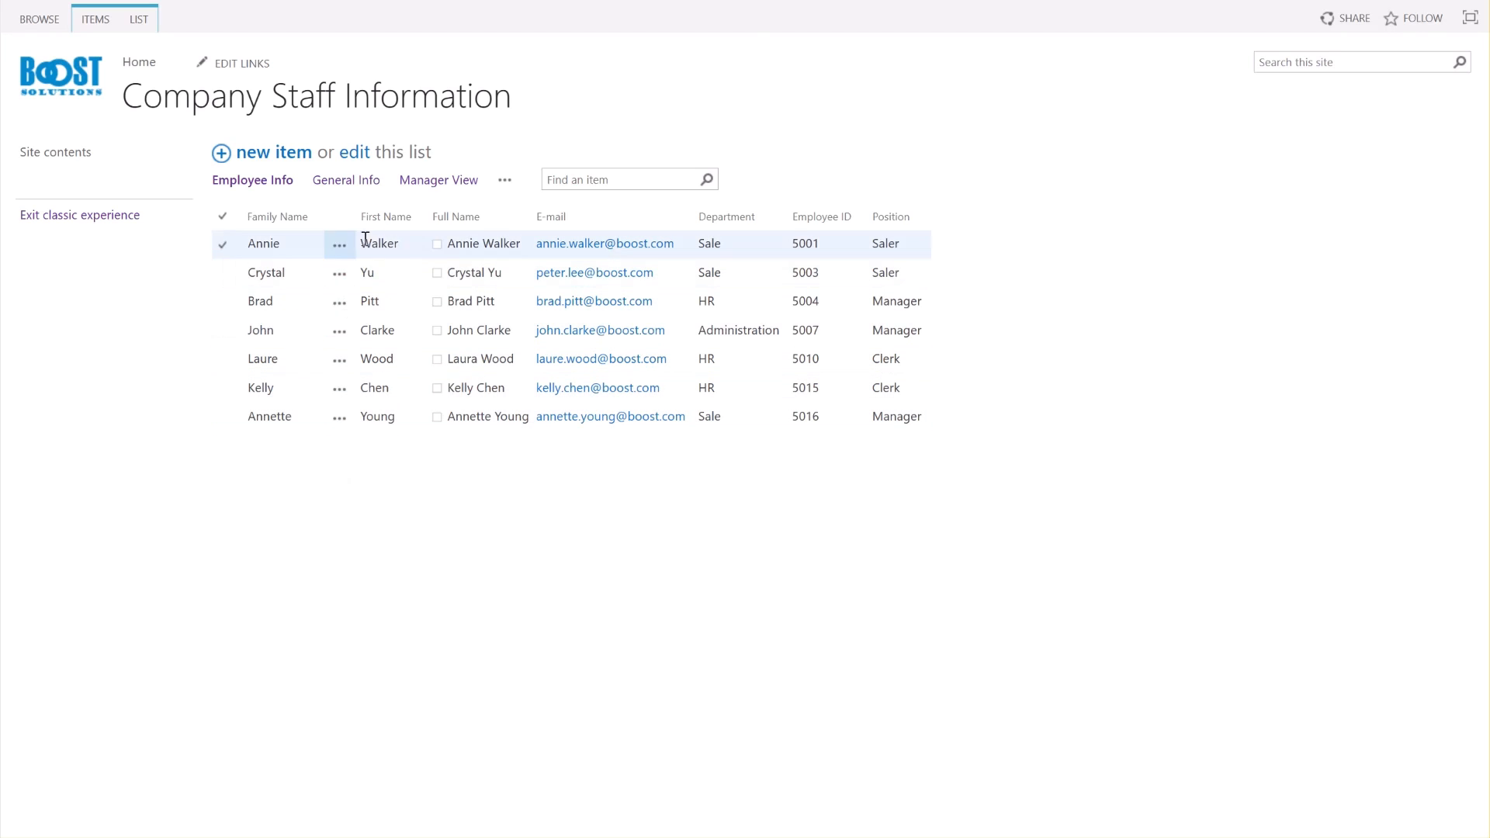
Step: Compare the General Info and Manager View views of the staff list
{"action": "left_click", "coordinate": [366, 185]}
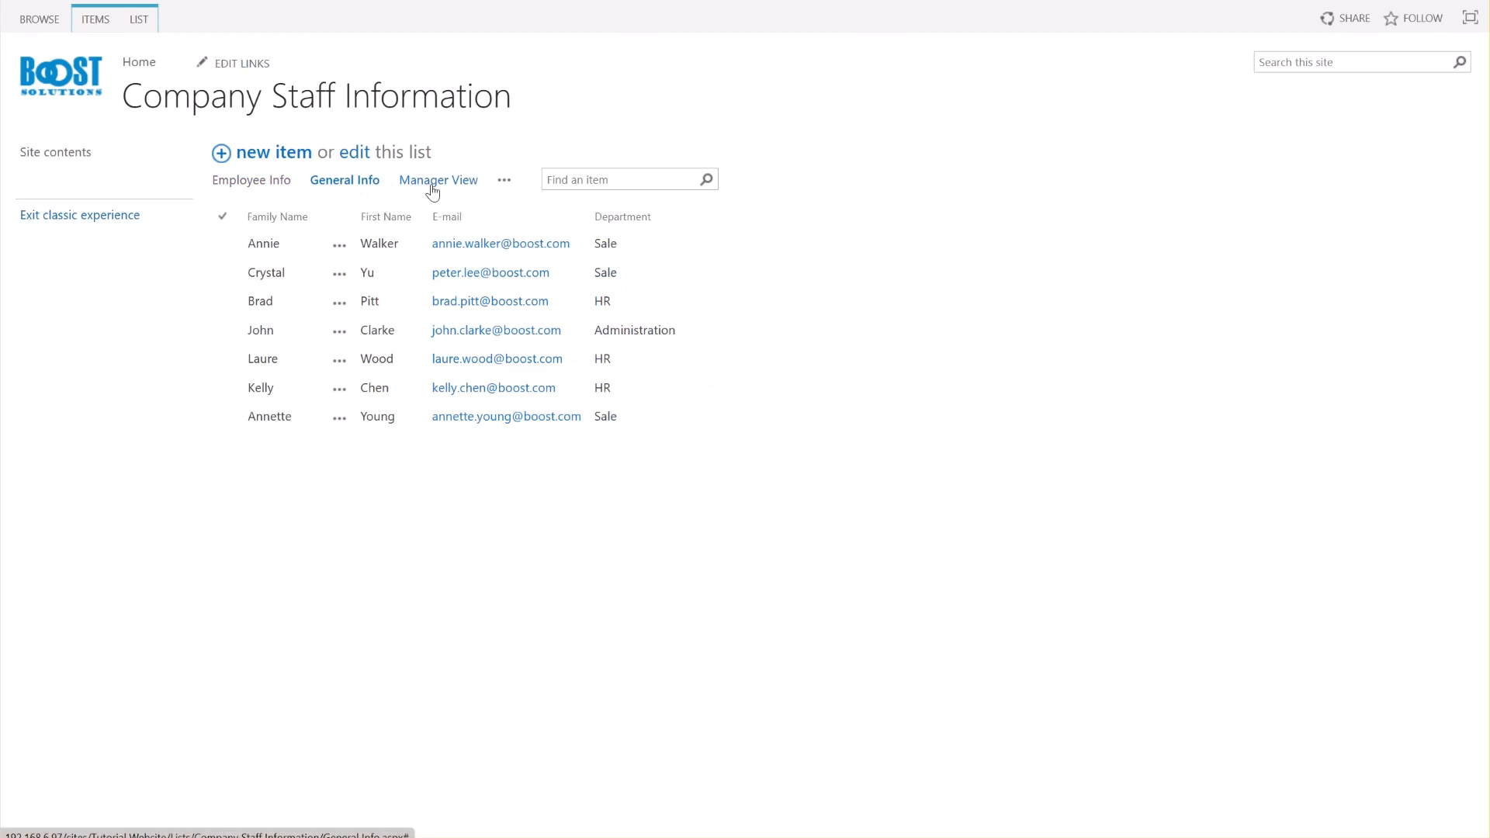
{"action": "left_click", "coordinate": [432, 186]}
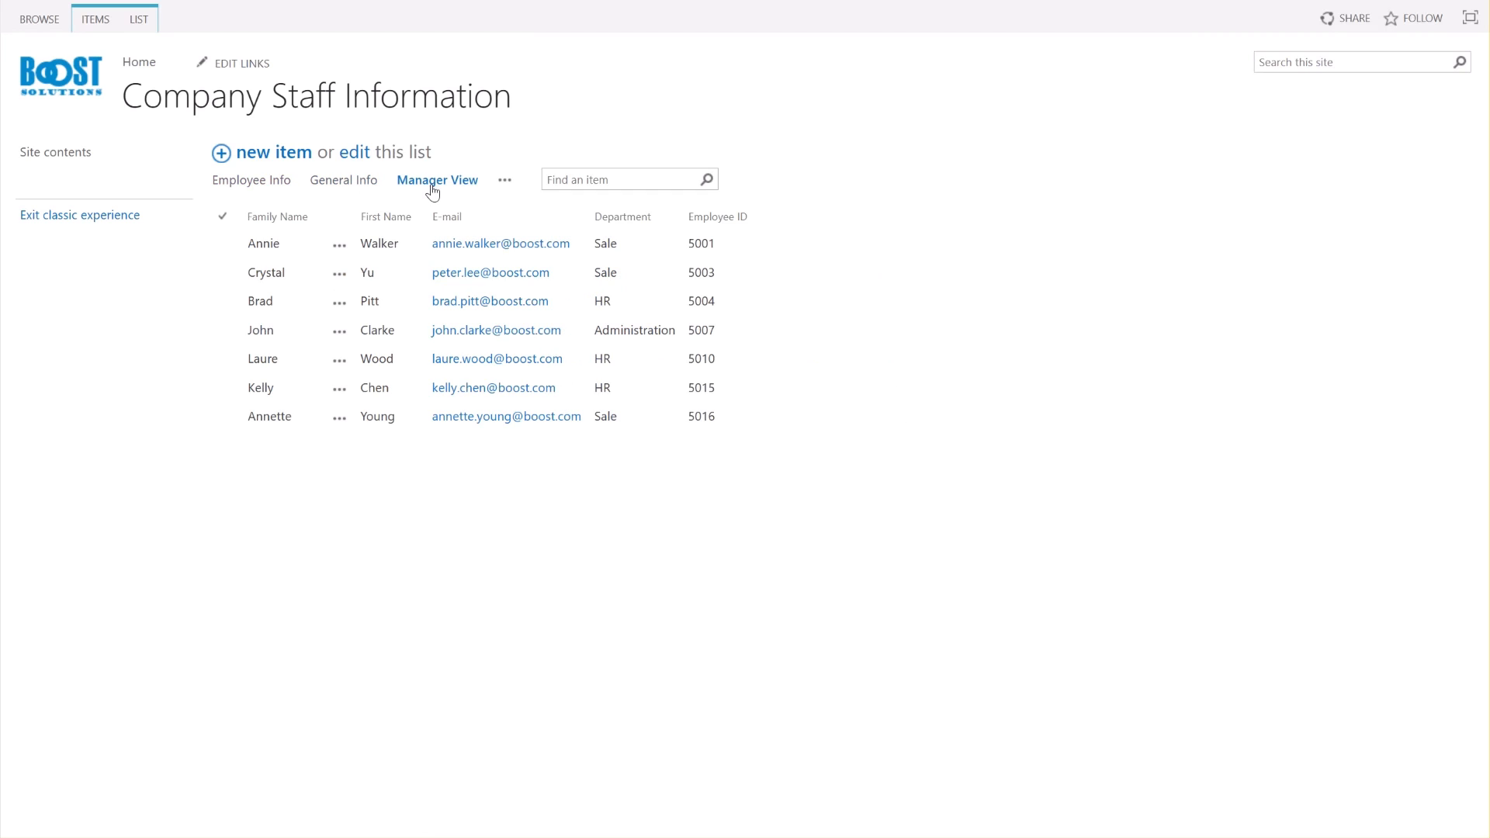
{"action": "left_click", "coordinate": [139, 19]}
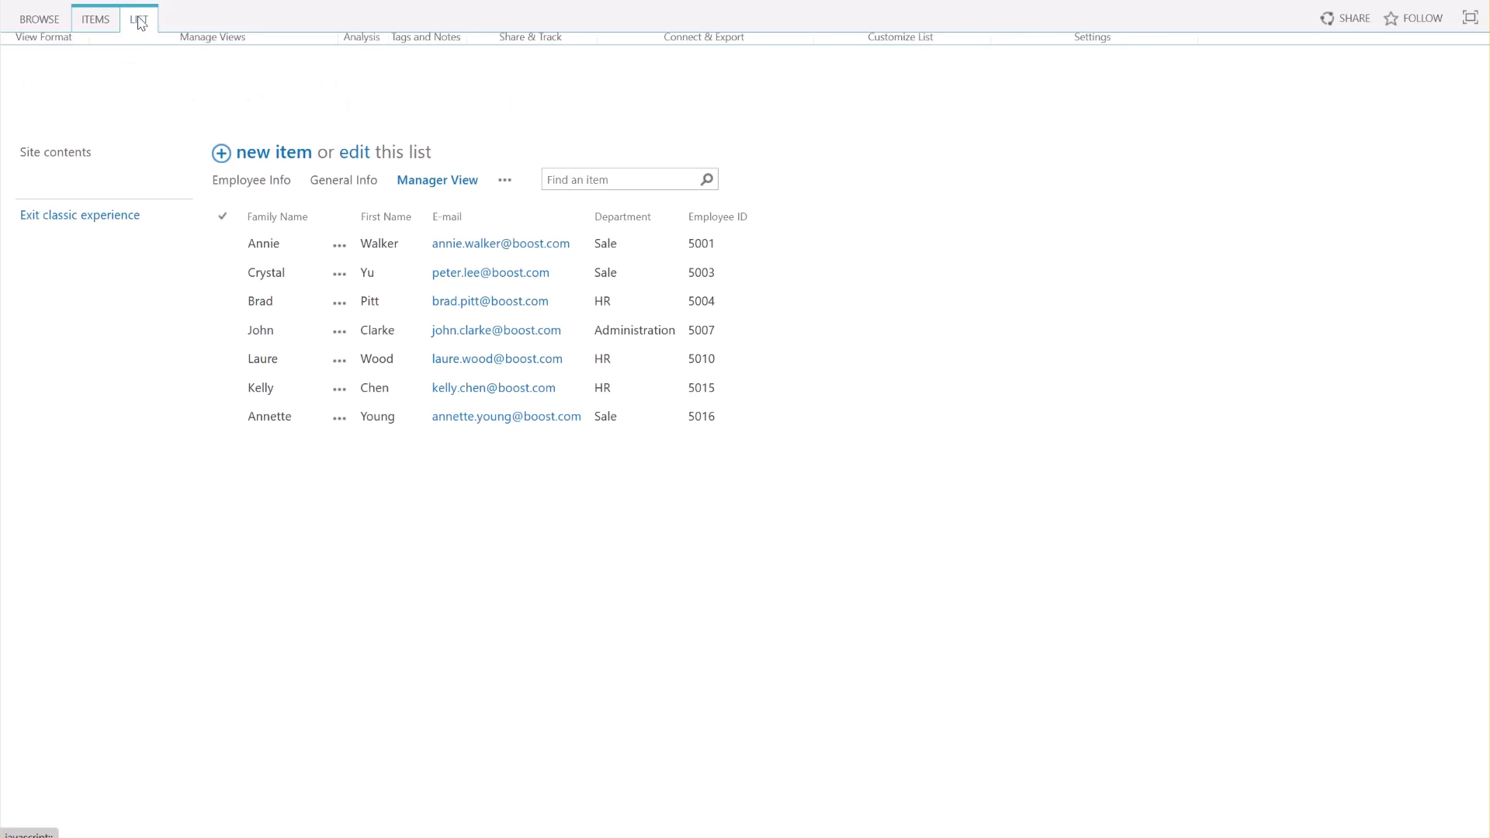
Step: Start a new permission part from the list's View Permission settings
{"action": "left_click", "coordinate": [1012, 69]}
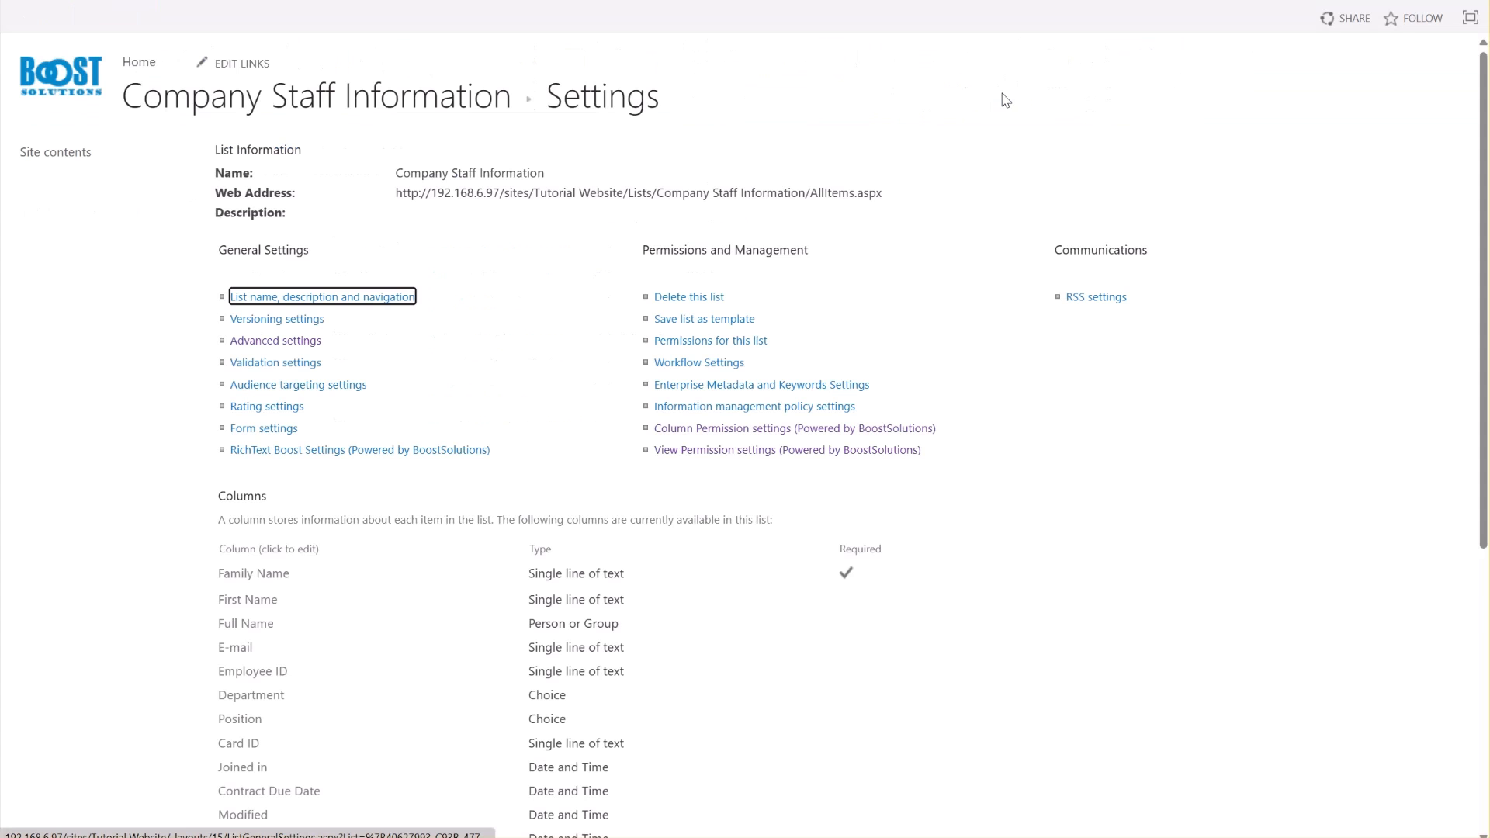
{"action": "left_click", "coordinate": [750, 449]}
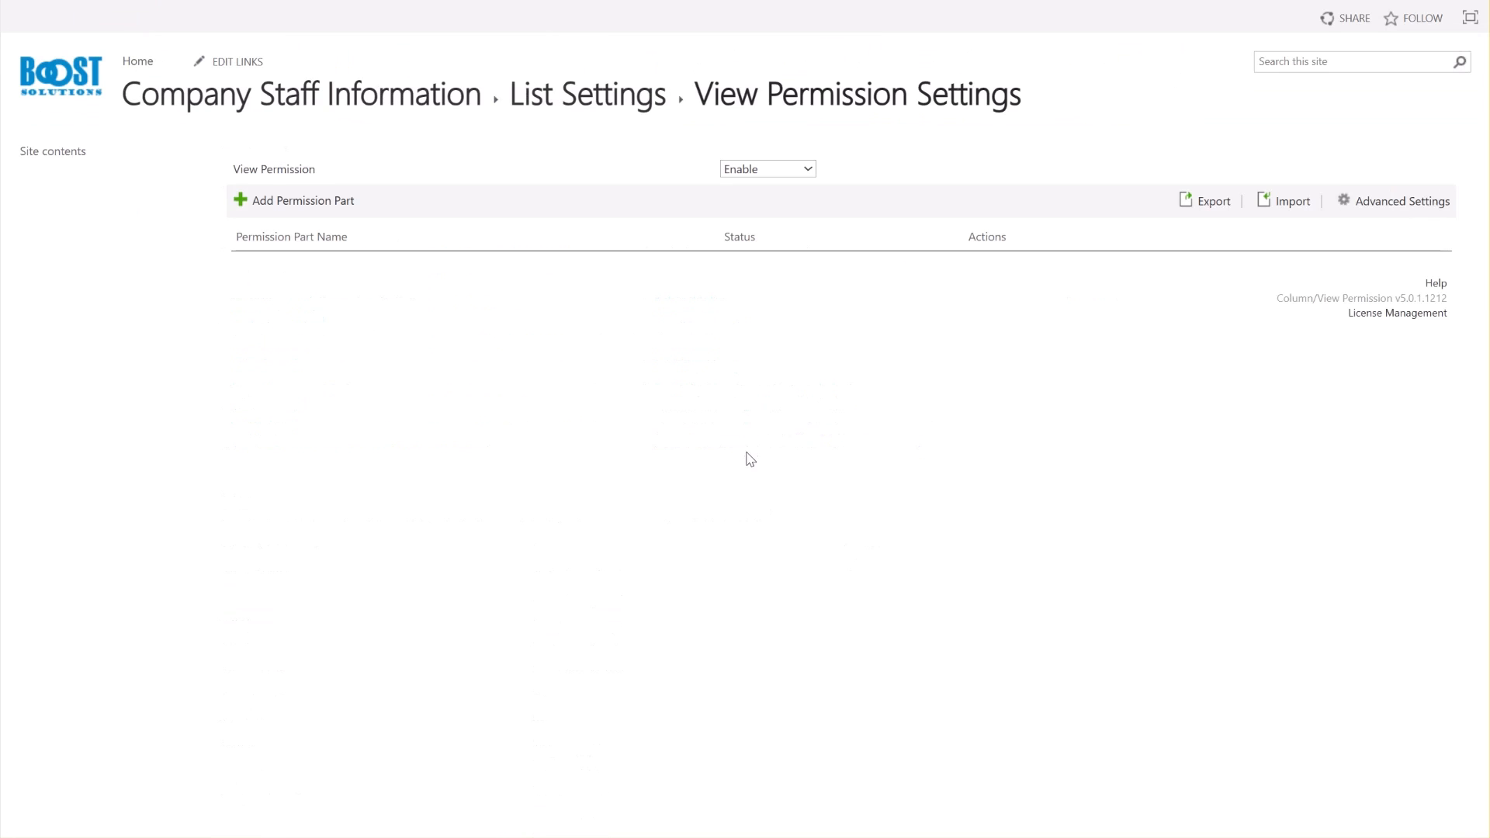
{"action": "left_click", "coordinate": [331, 207]}
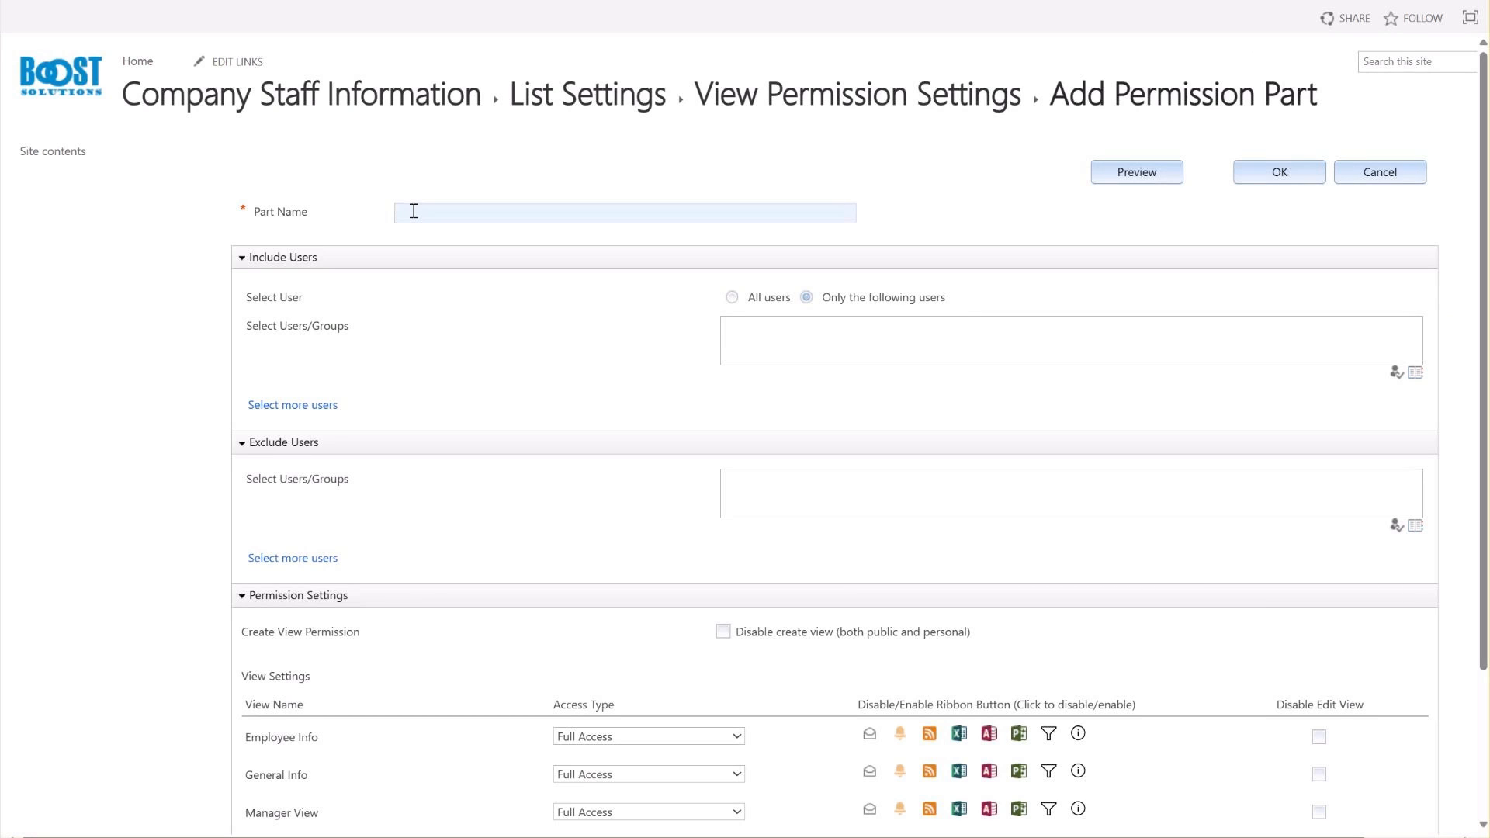
Step: Name the part 'Hide views for all users', apply to all users, disable view creation and General Info editing
{"action": "left_click", "coordinate": [413, 211]}
{"action": "type", "text": "Hide views for all users"}
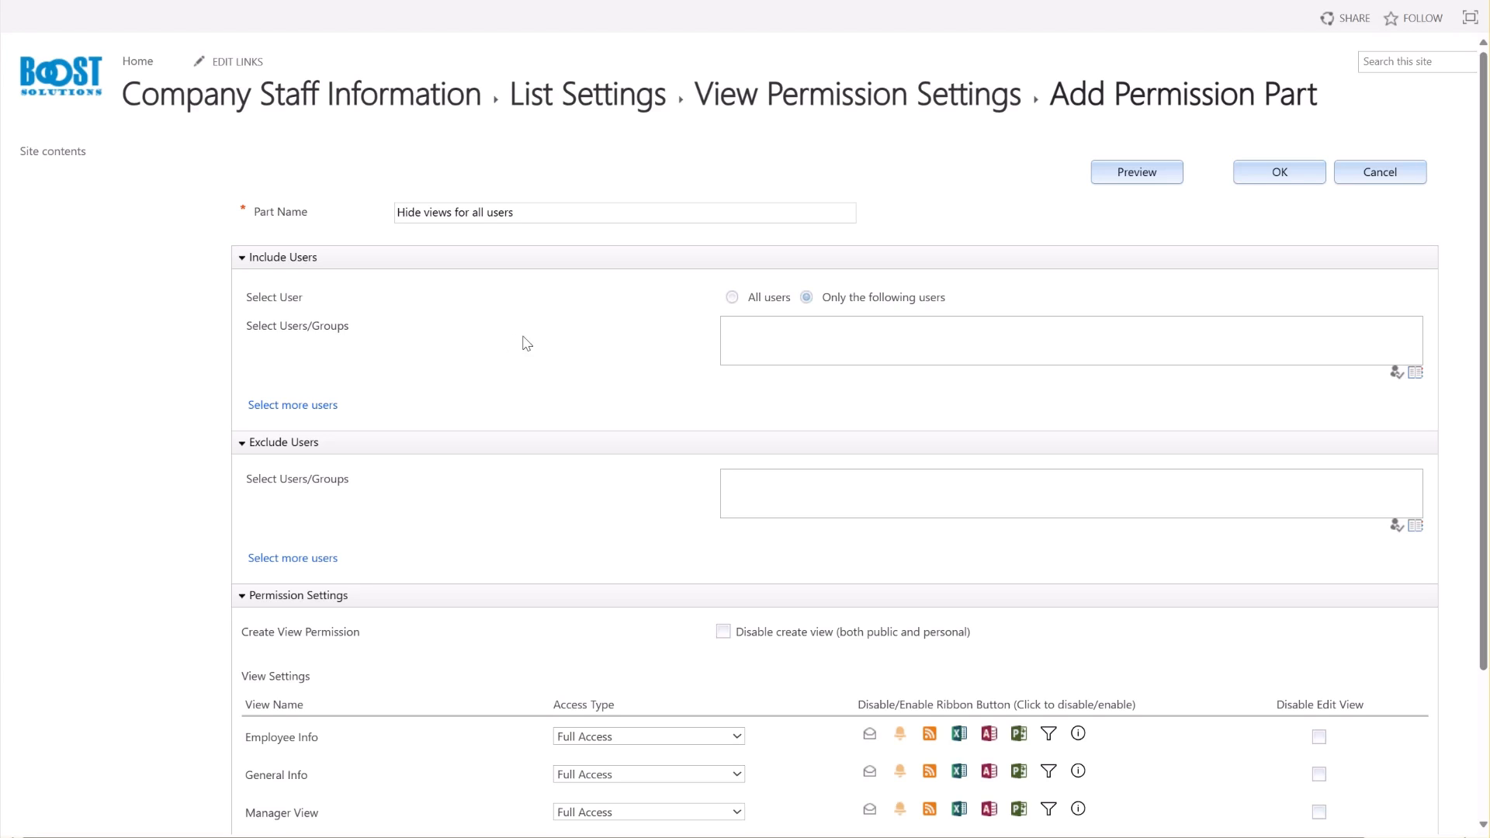
{"action": "left_click", "coordinate": [731, 297]}
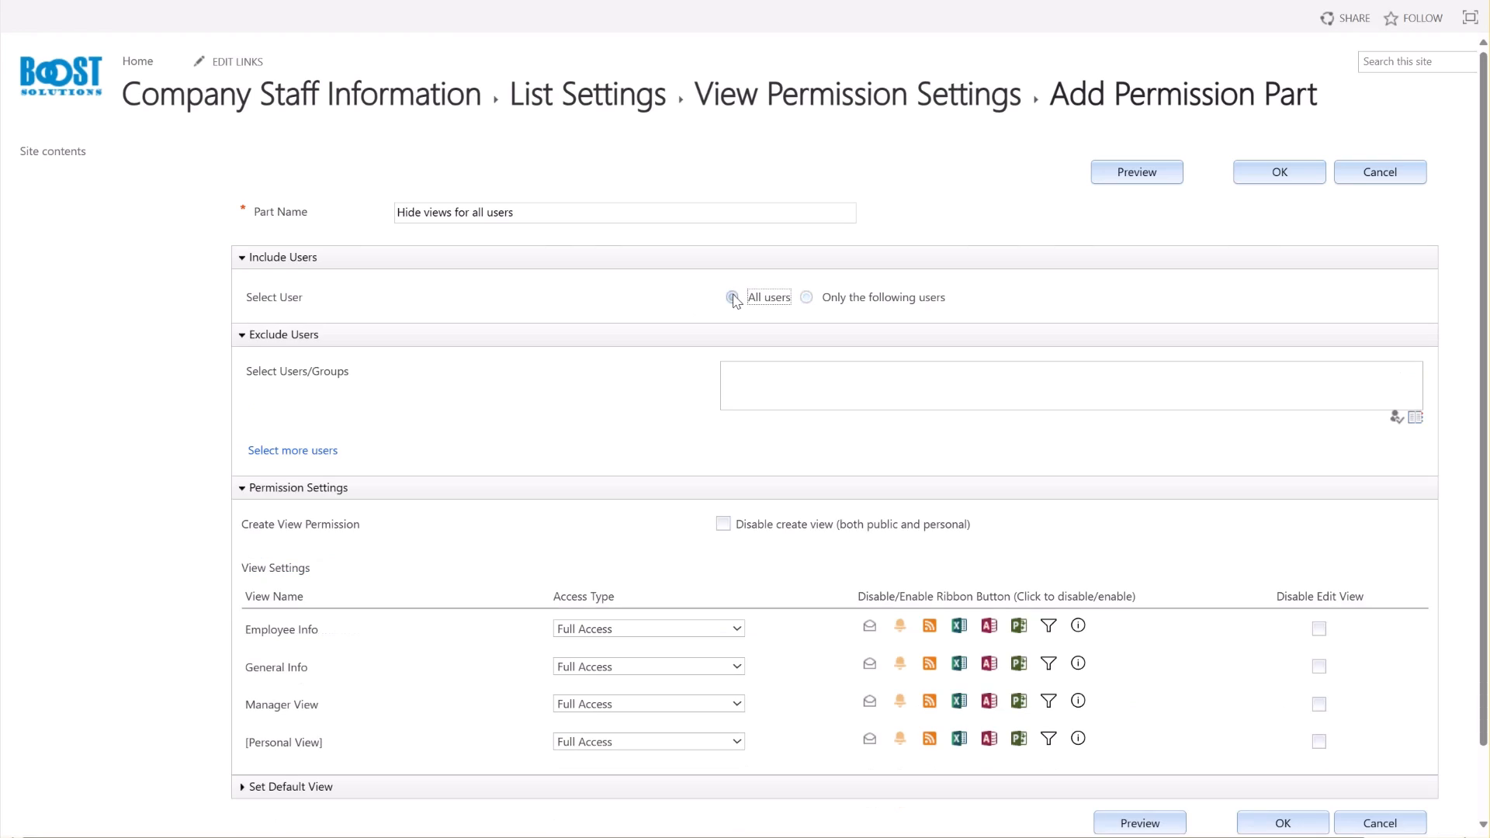
{"action": "left_click", "coordinate": [605, 397]}
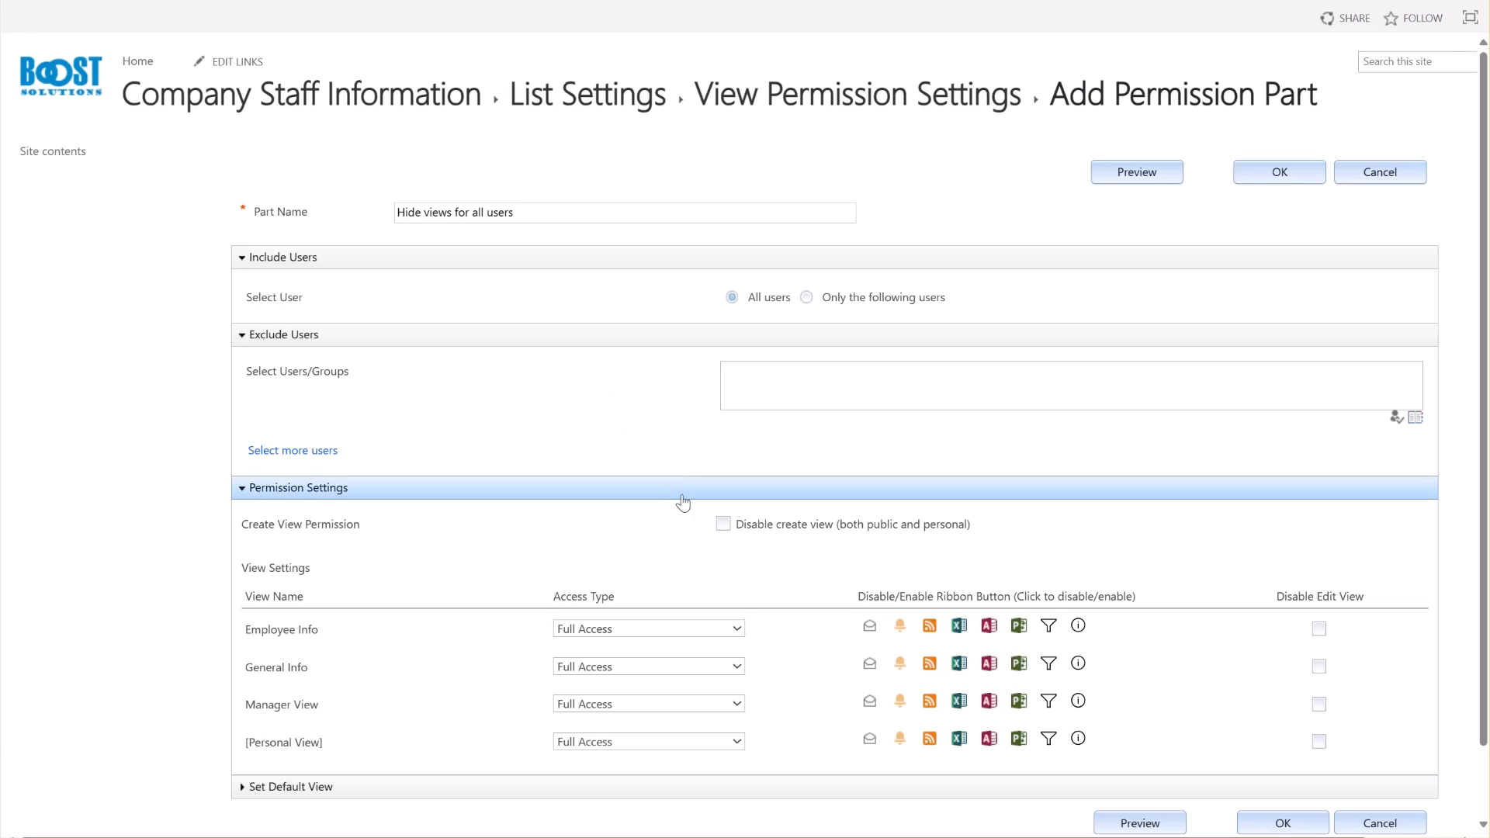
{"action": "left_click", "coordinate": [722, 523]}
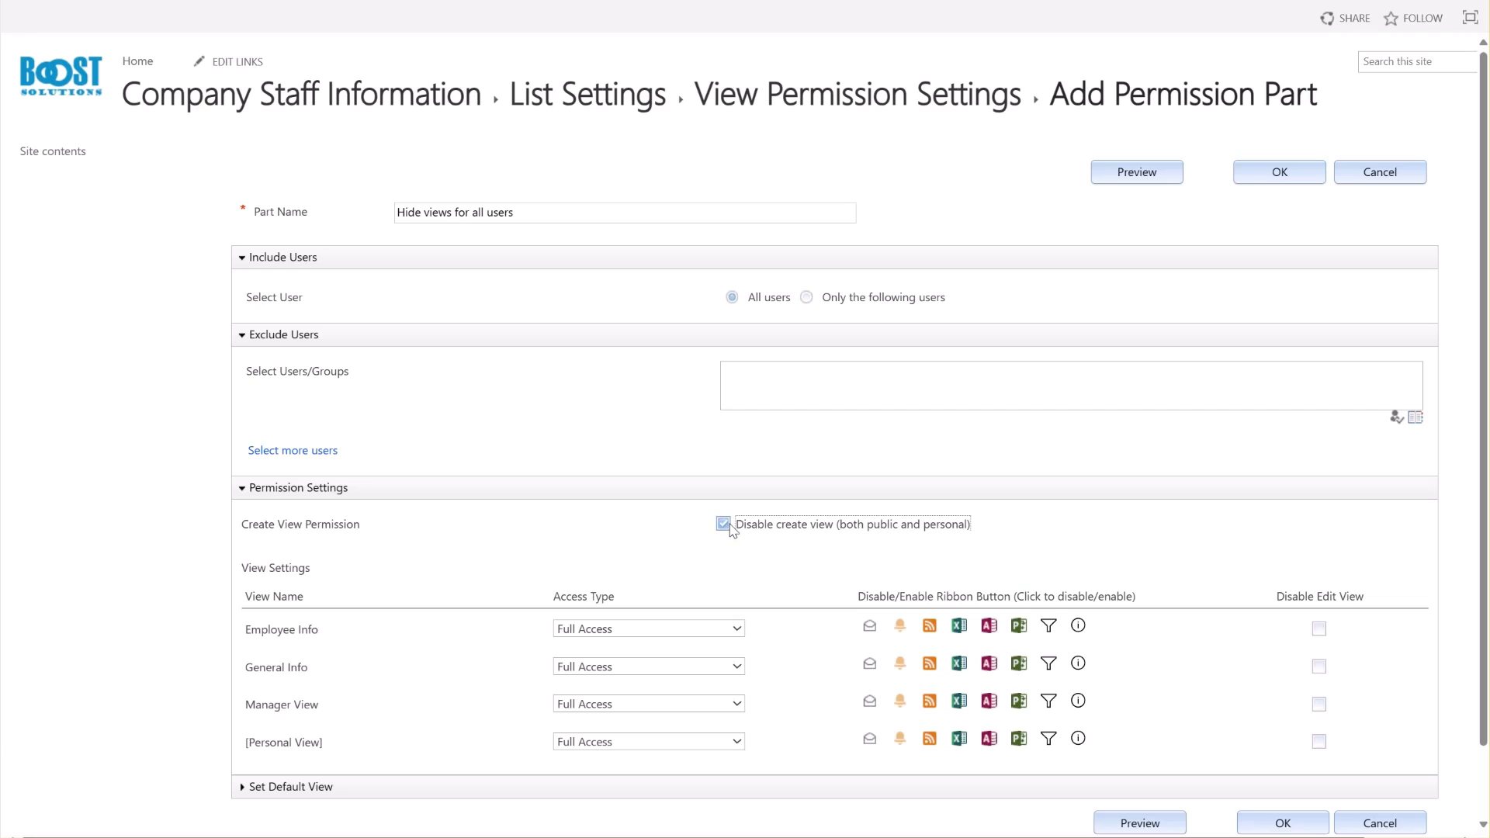
{"action": "left_click", "coordinate": [653, 553]}
{"action": "left_click", "coordinate": [1318, 666]}
Step: Hide the Employee Info view, Manager View and personal views
{"action": "left_click", "coordinate": [734, 630]}
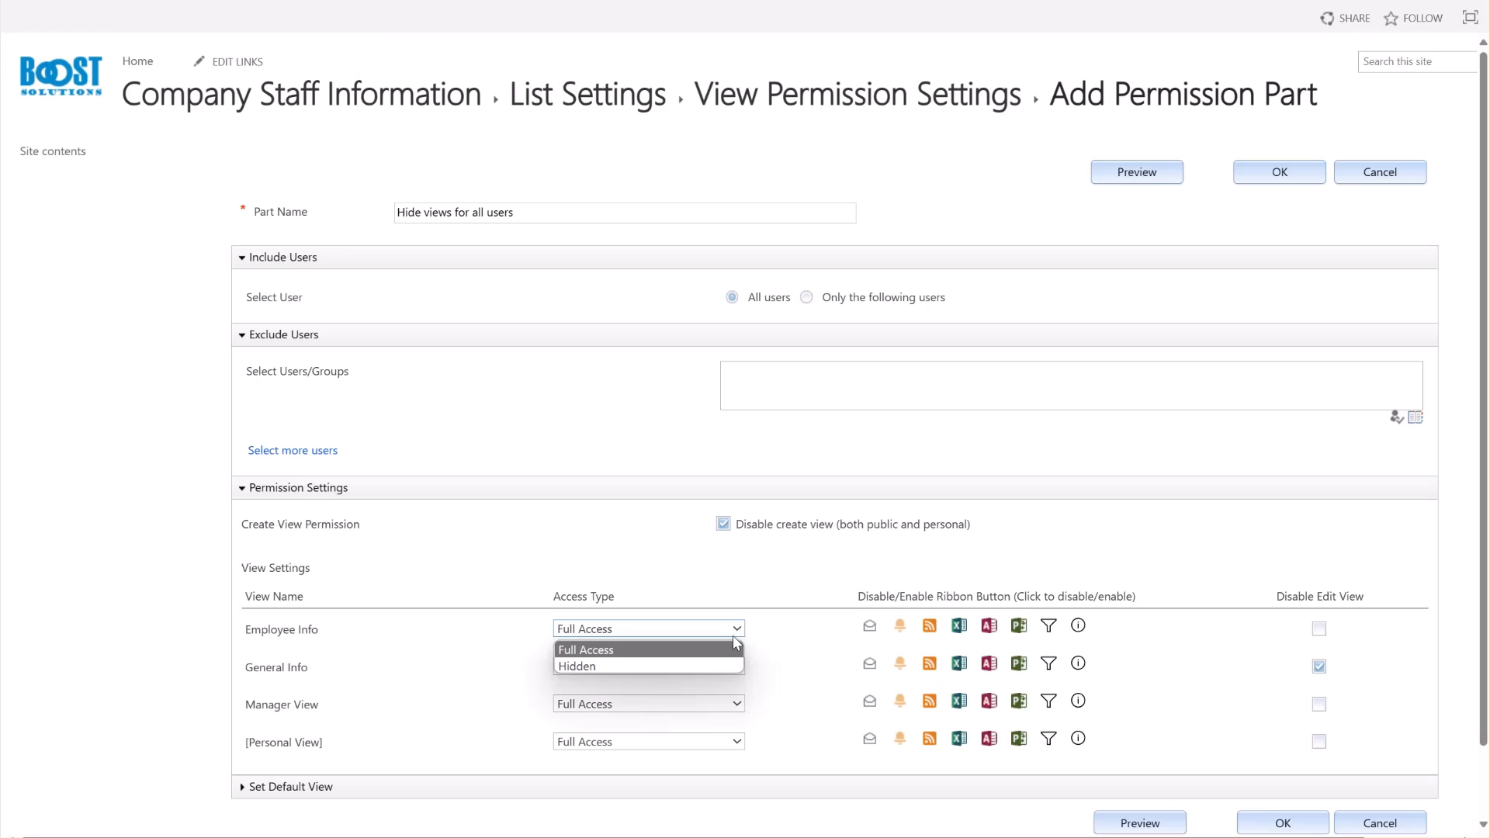
{"action": "left_click", "coordinate": [639, 668]}
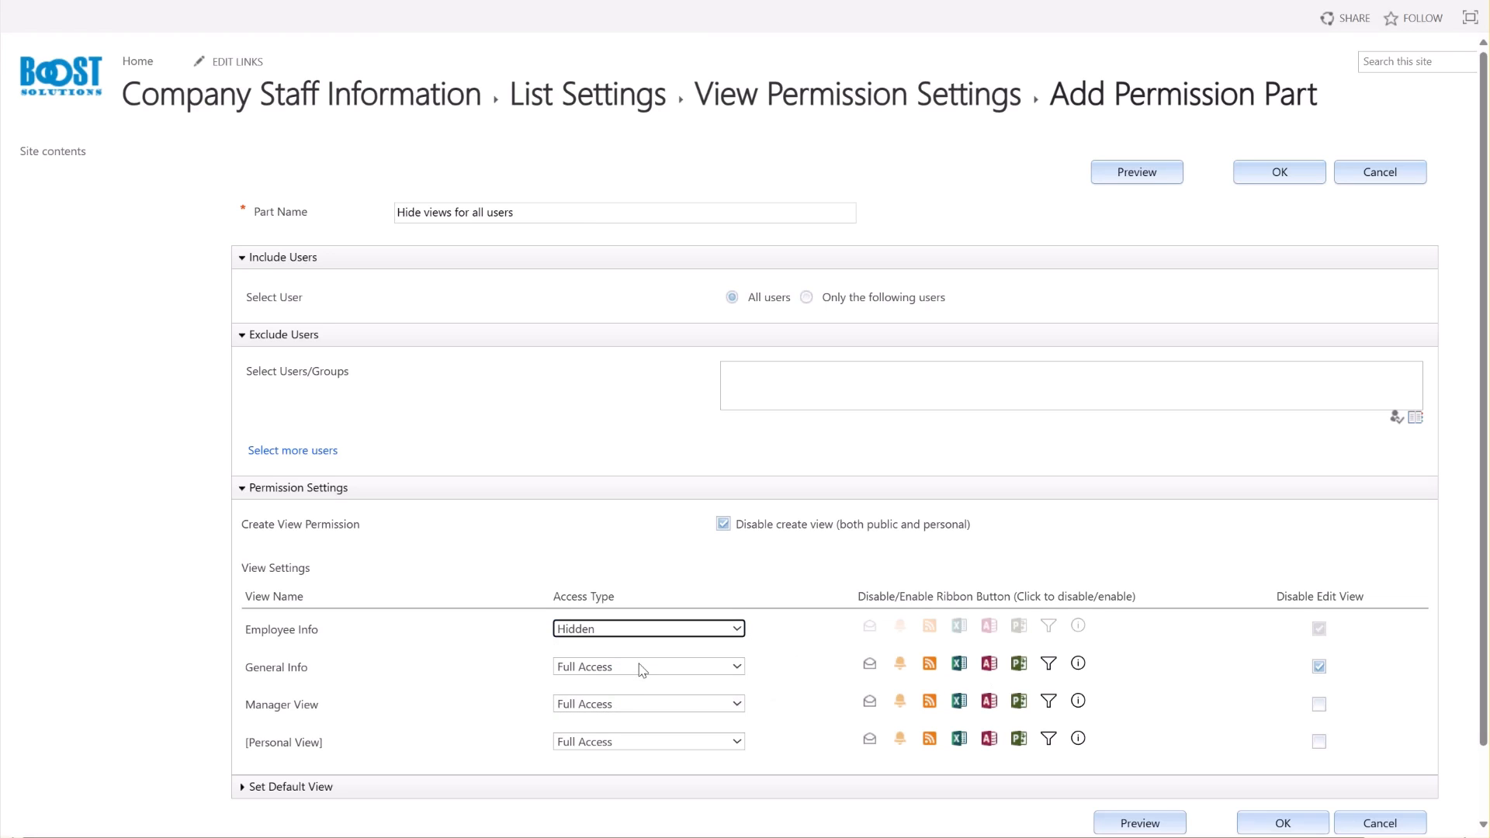
{"action": "left_click", "coordinate": [647, 704]}
{"action": "left_click", "coordinate": [600, 741]}
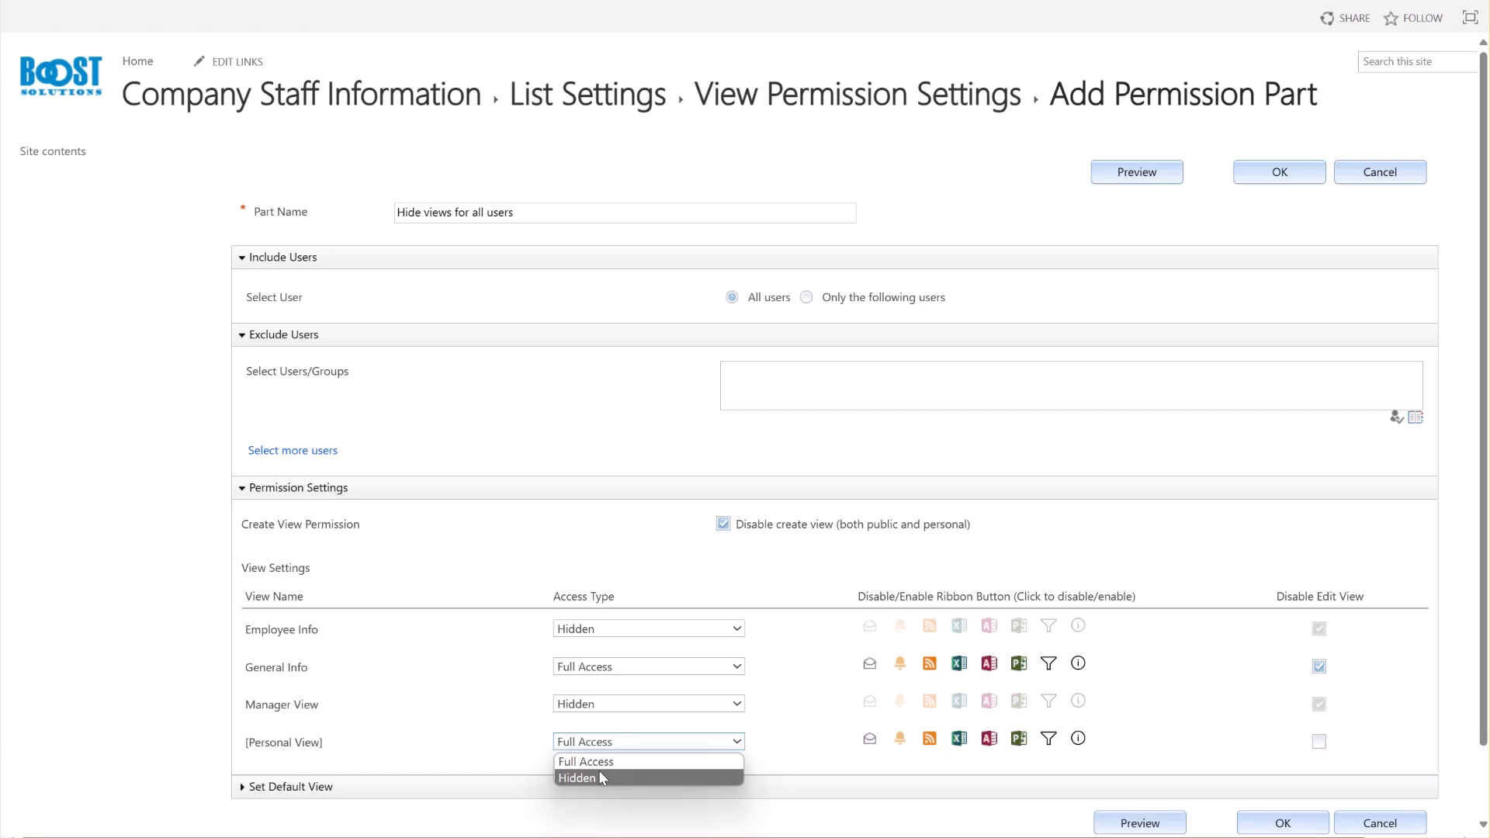
{"action": "left_click", "coordinate": [599, 768]}
Step: Force General Info as the default view and save the permission part
{"action": "left_click", "coordinate": [318, 787]}
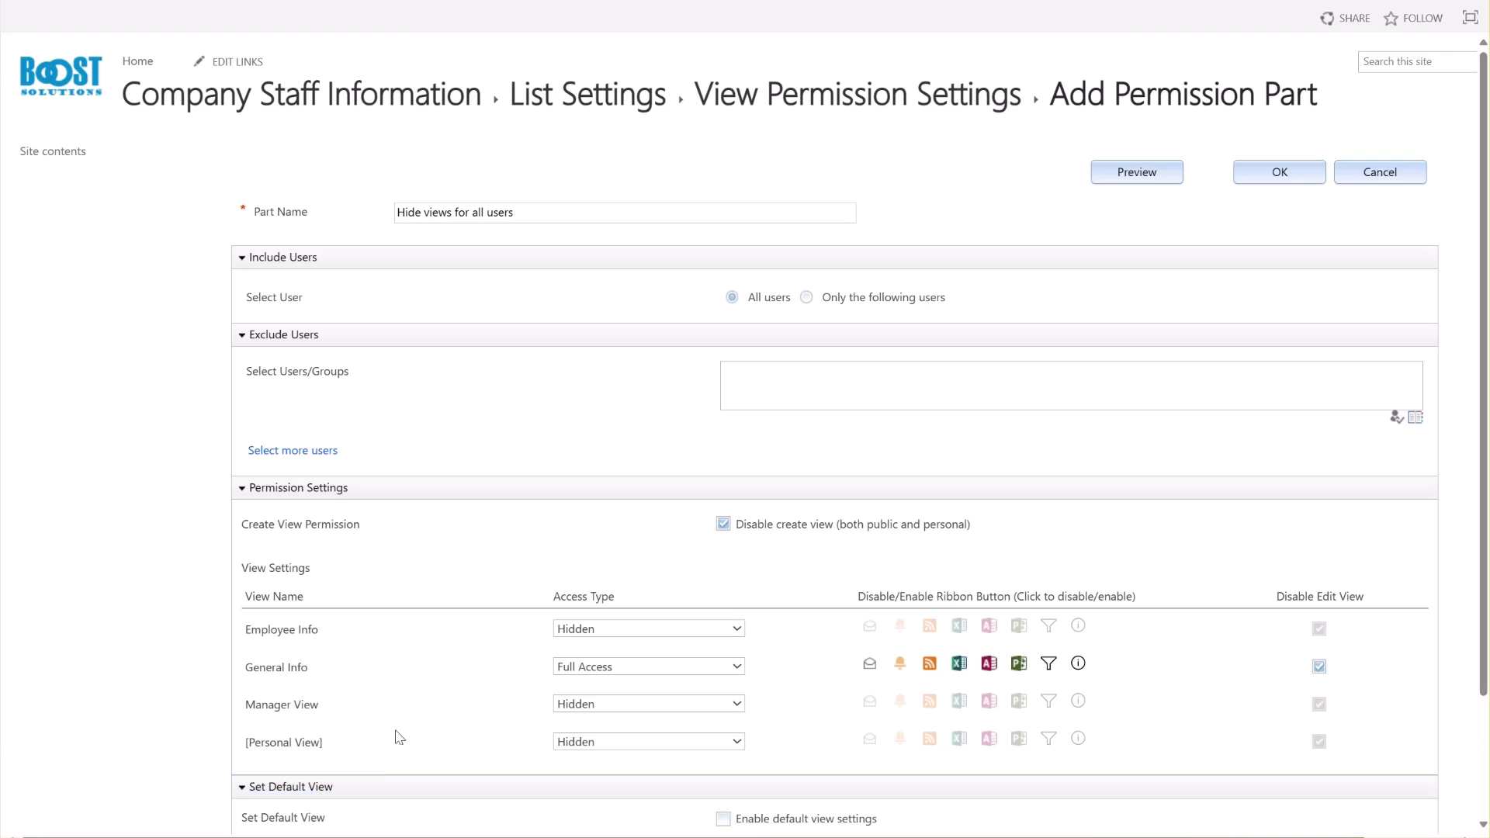
{"action": "scroll", "coordinate": [395, 734], "scroll_direction": "down", "scroll_amount": 2}
{"action": "scroll", "coordinate": [430, 687], "scroll_direction": "down", "scroll_amount": 1}
{"action": "left_click", "coordinate": [723, 671]}
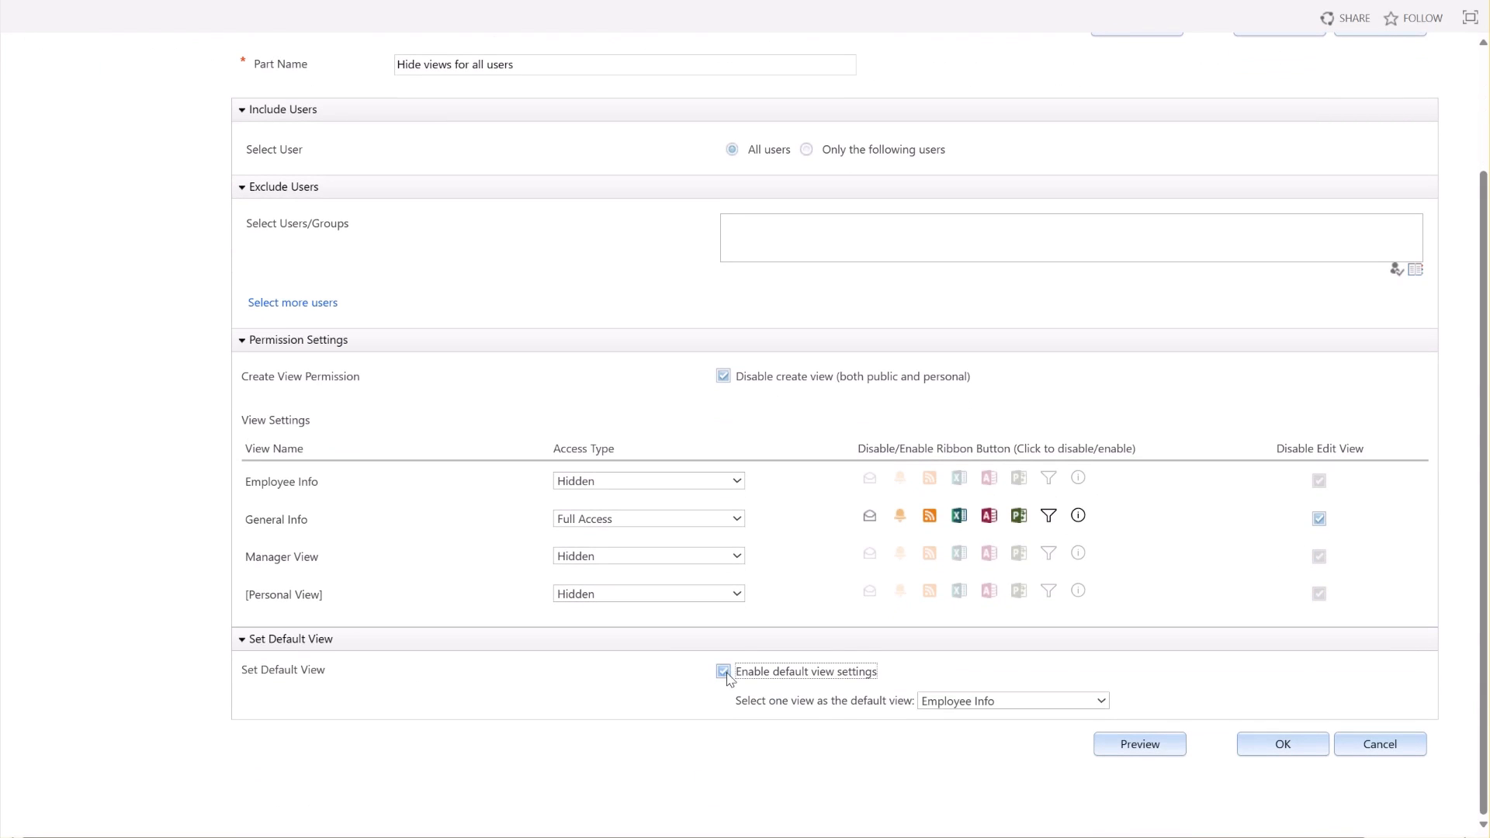
{"action": "left_click", "coordinate": [1010, 702]}
{"action": "left_click", "coordinate": [952, 738]}
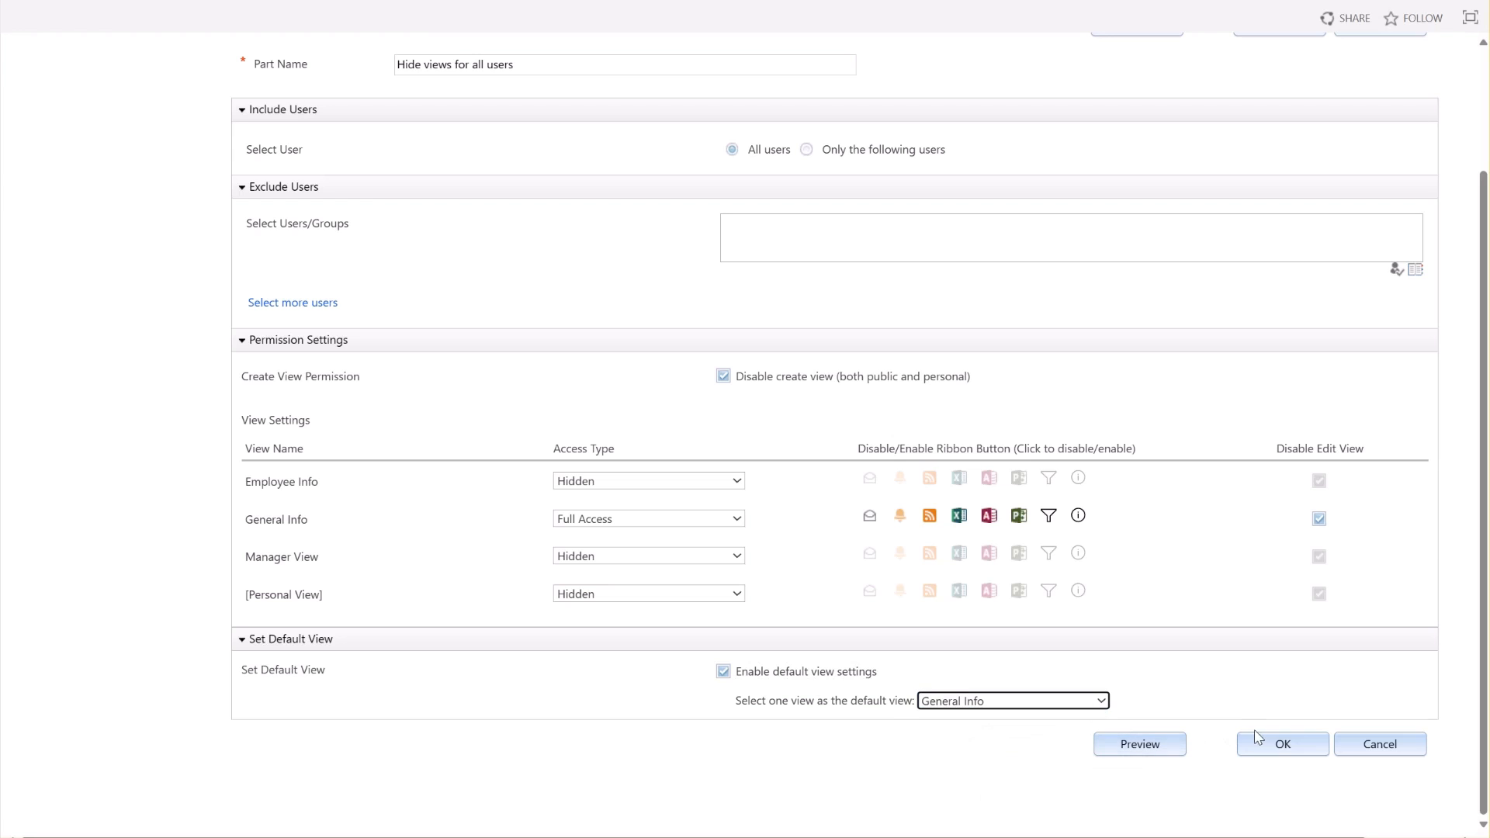
{"action": "left_click", "coordinate": [1279, 744]}
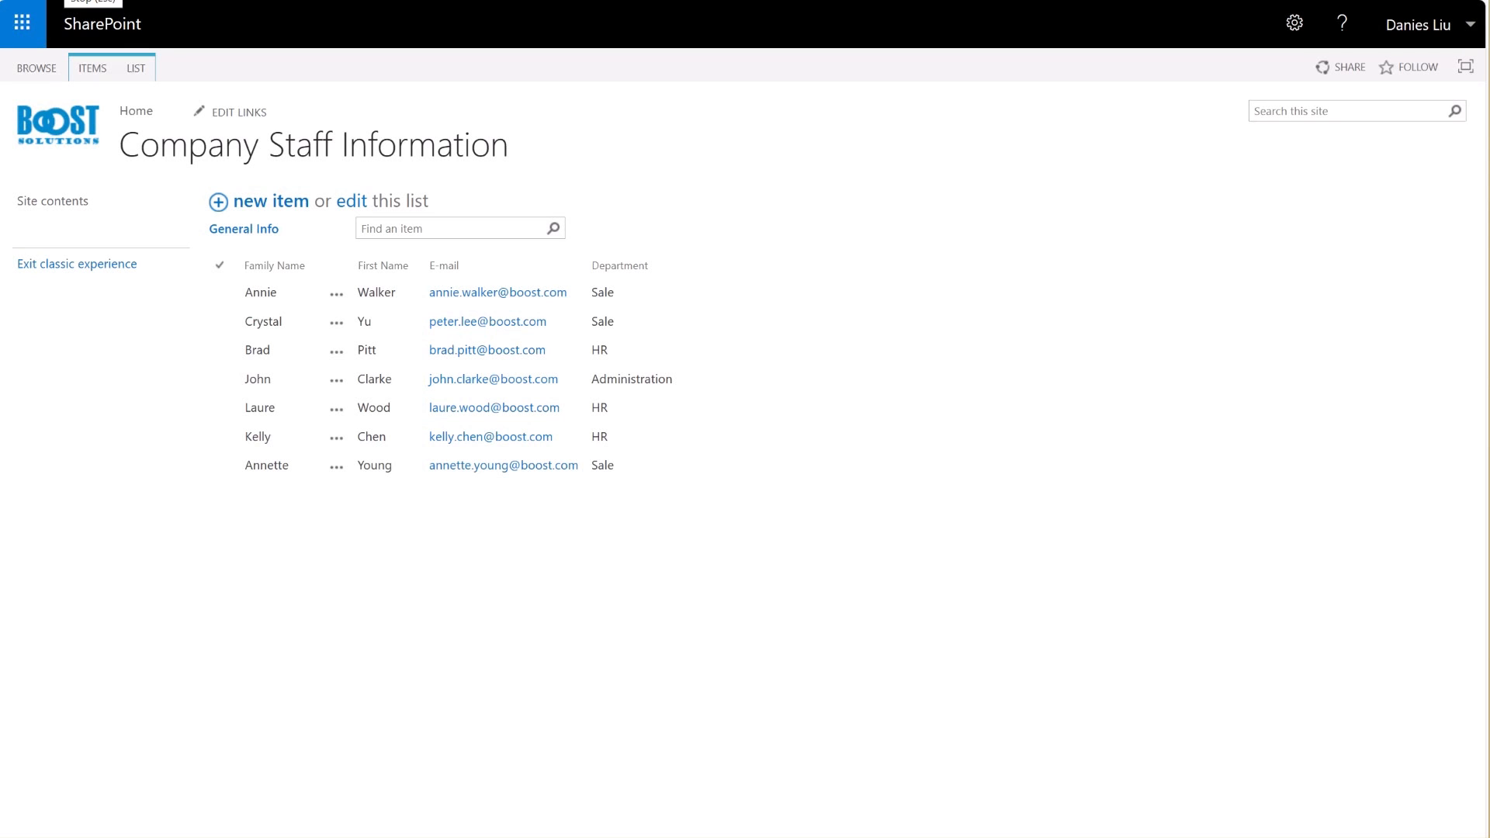
Step: Check the available views as a test user and exit the classic experience
{"action": "left_click", "coordinate": [136, 67]}
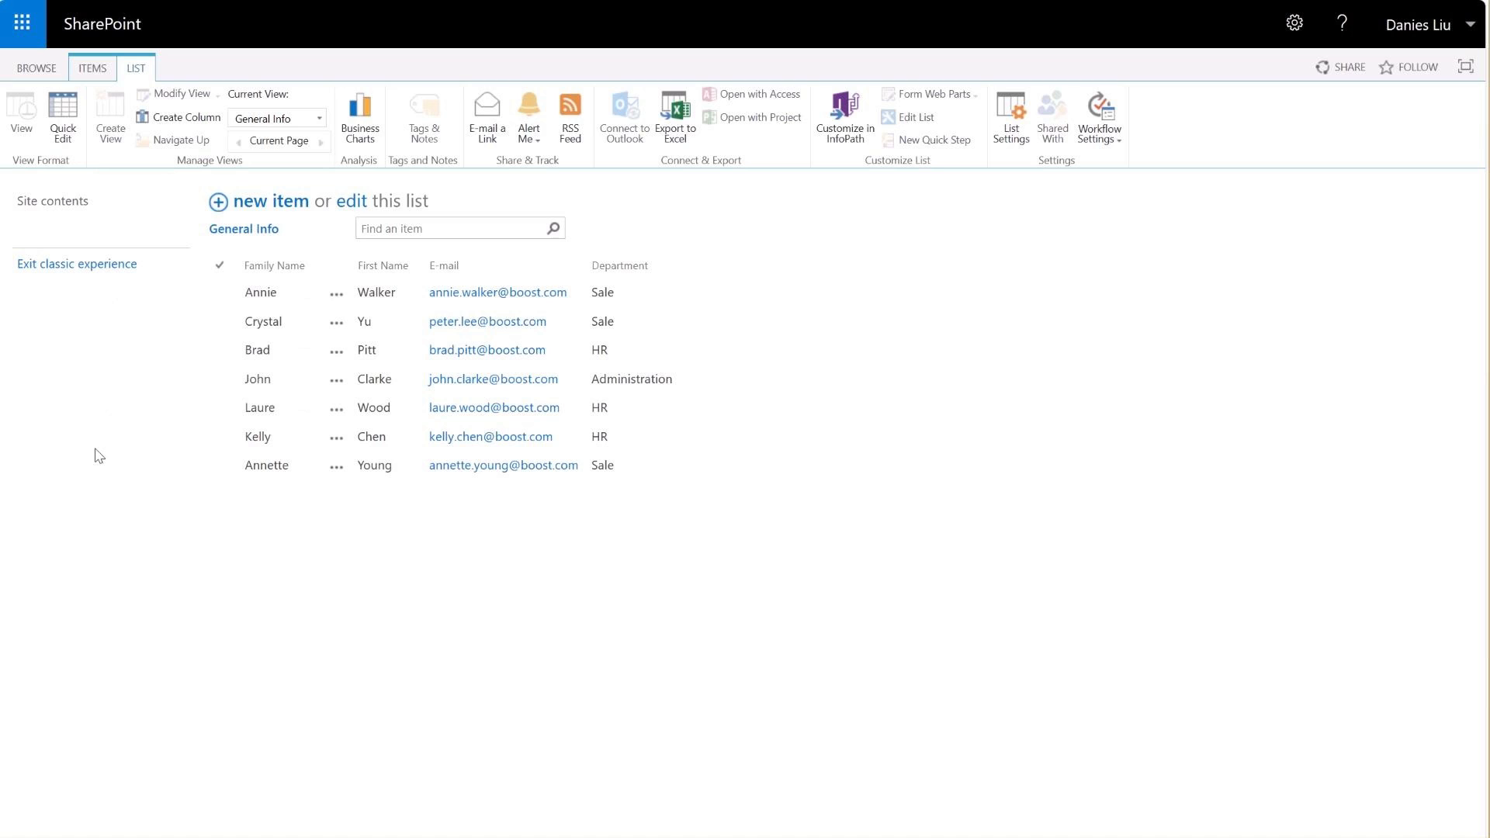
{"action": "left_click", "coordinate": [88, 267]}
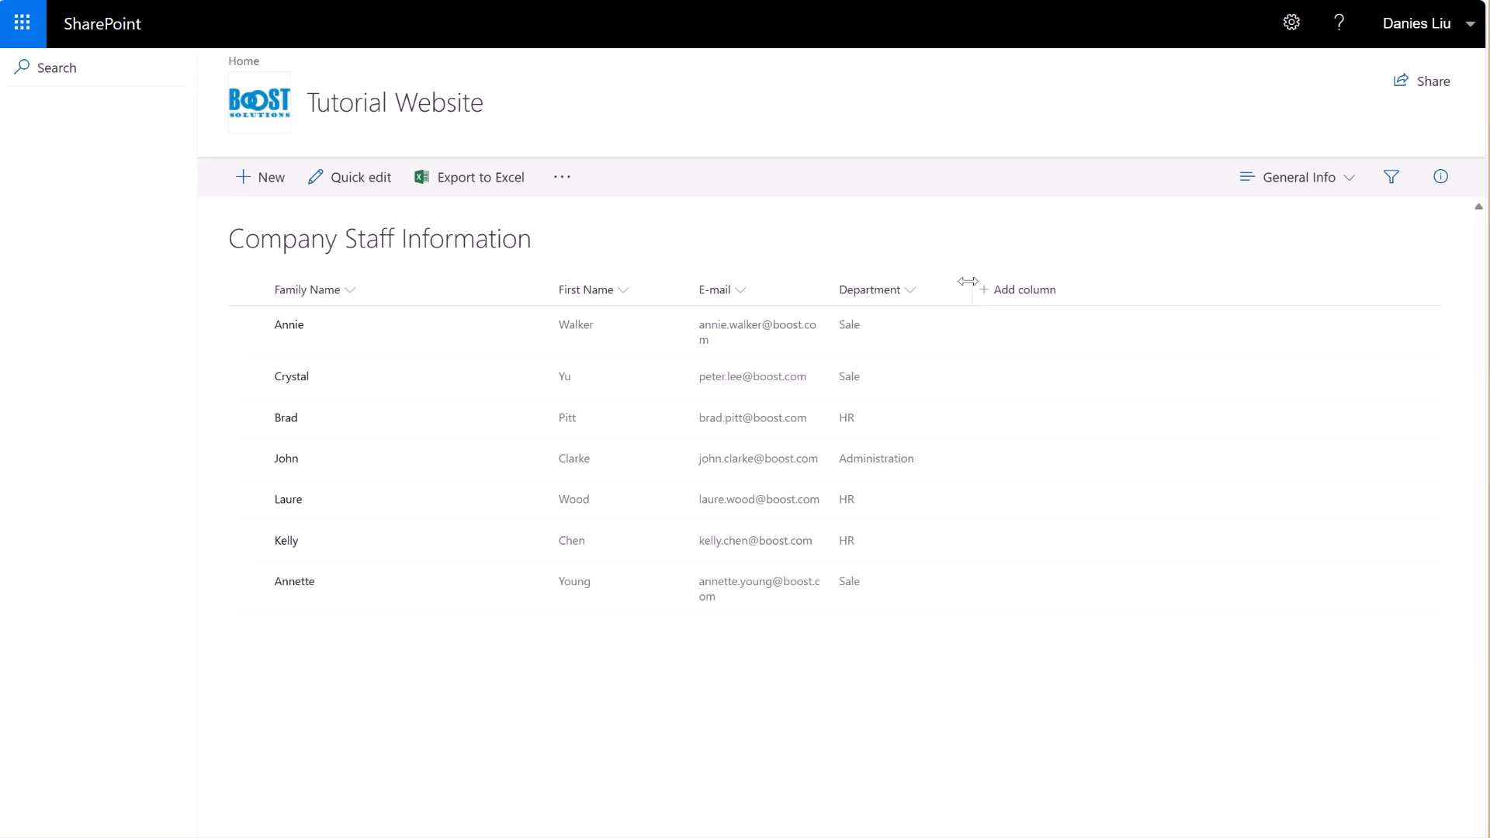
{"action": "left_click", "coordinate": [1348, 177]}
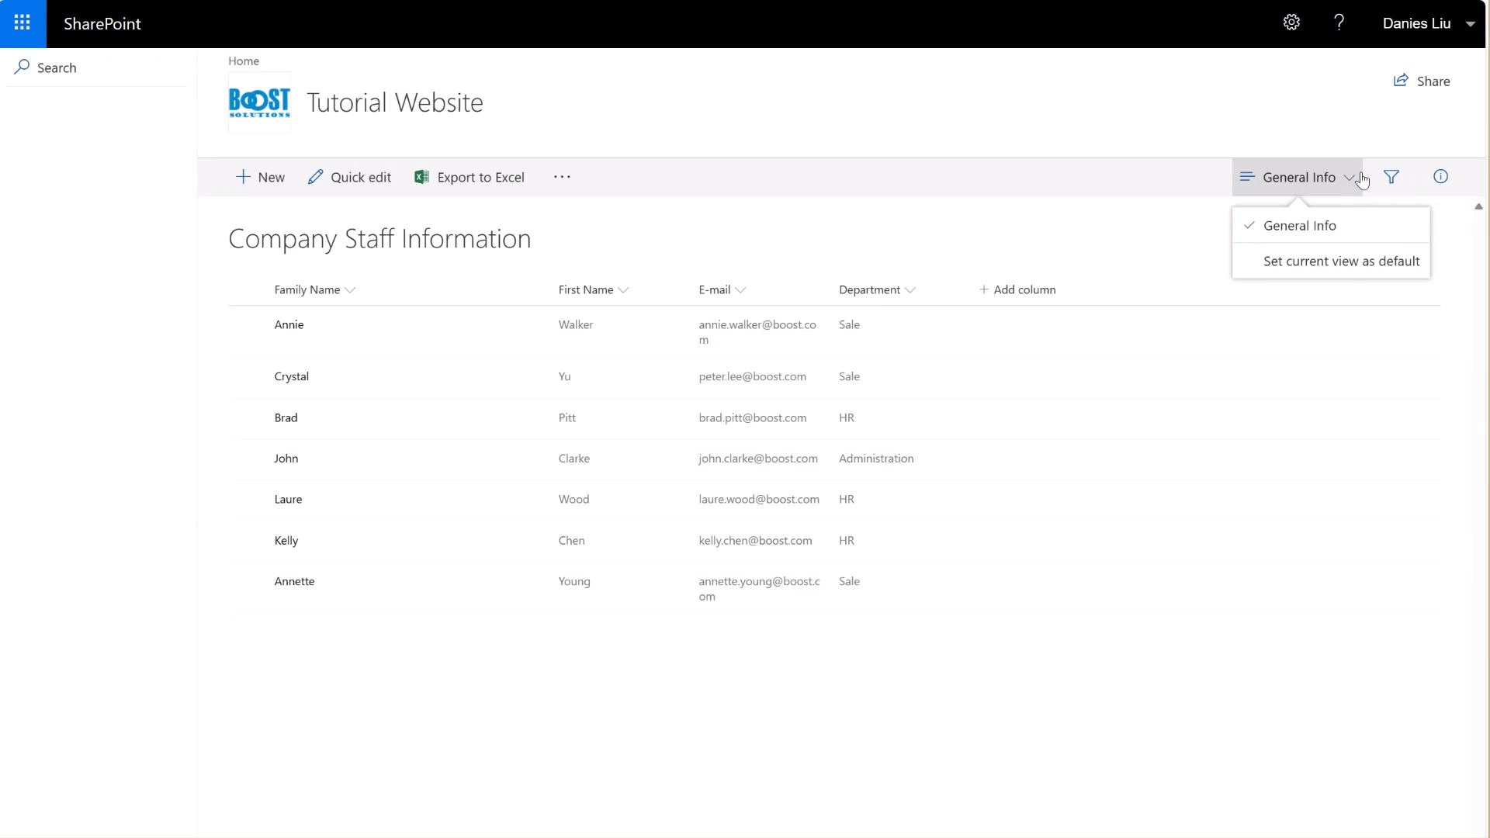
{"action": "left_click", "coordinate": [1086, 253]}
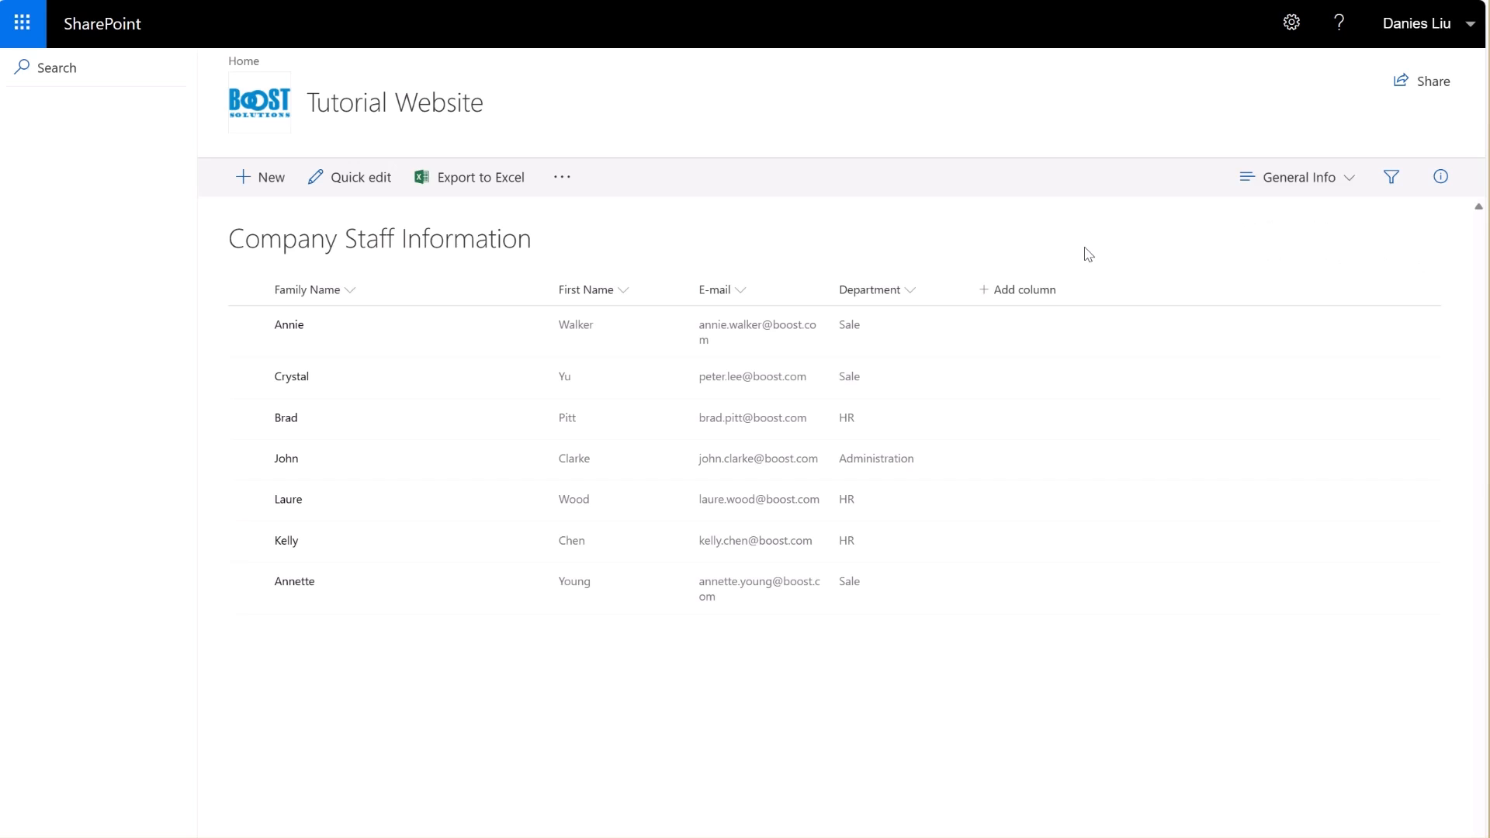